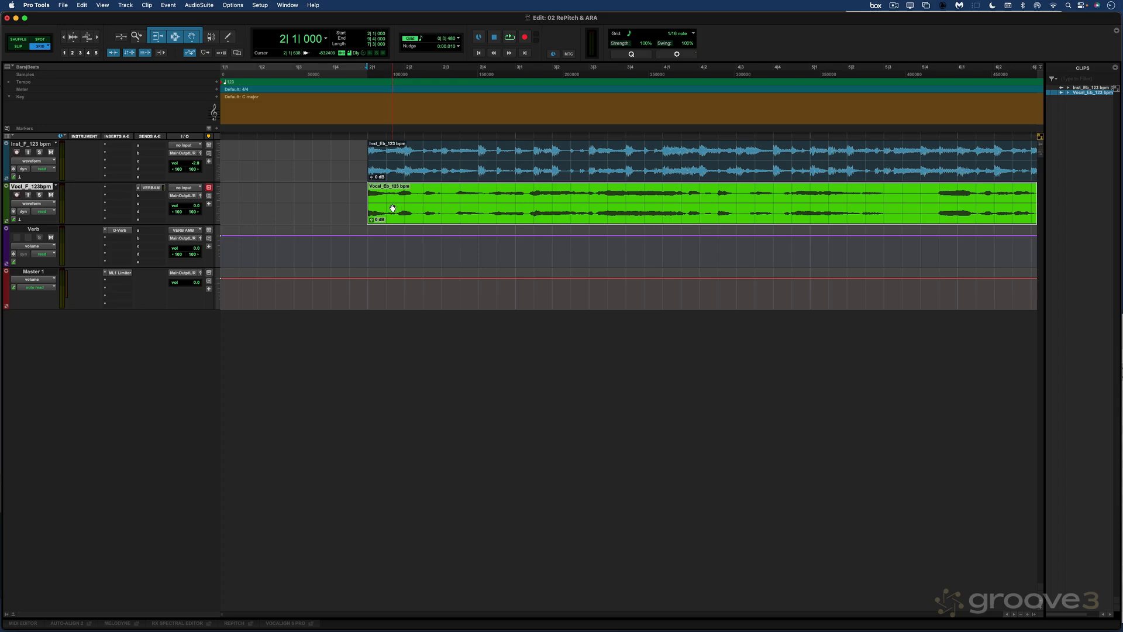
Play the session with the timeline zoomed out to show all clips, then stop.
{"action": "key", "text": "space"}
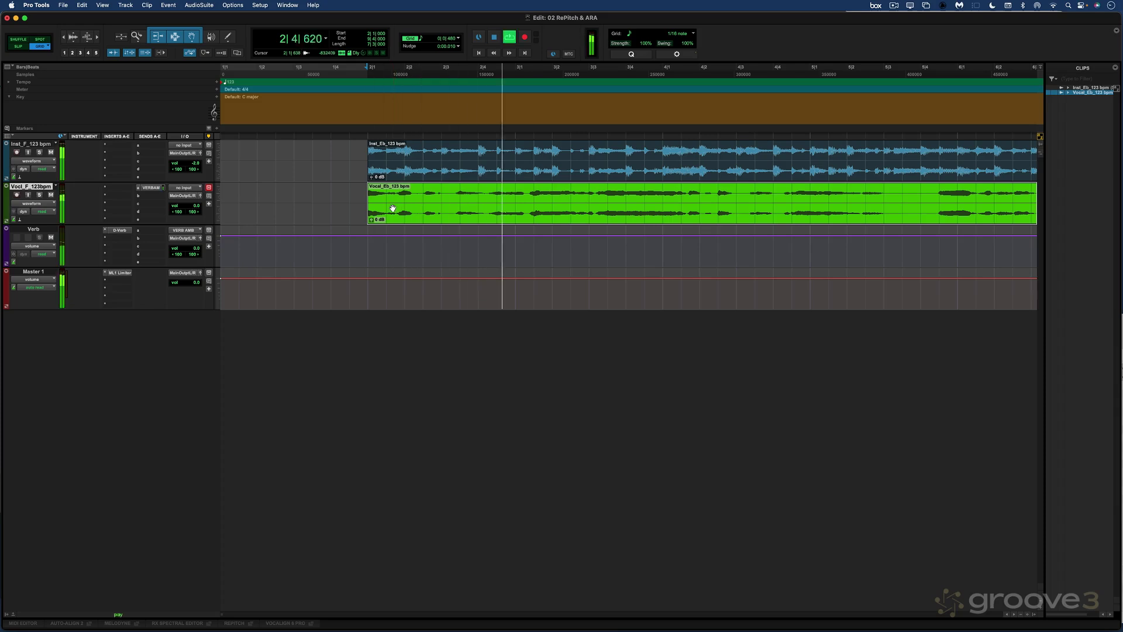
{"action": "key", "text": "super+bracketleft"}
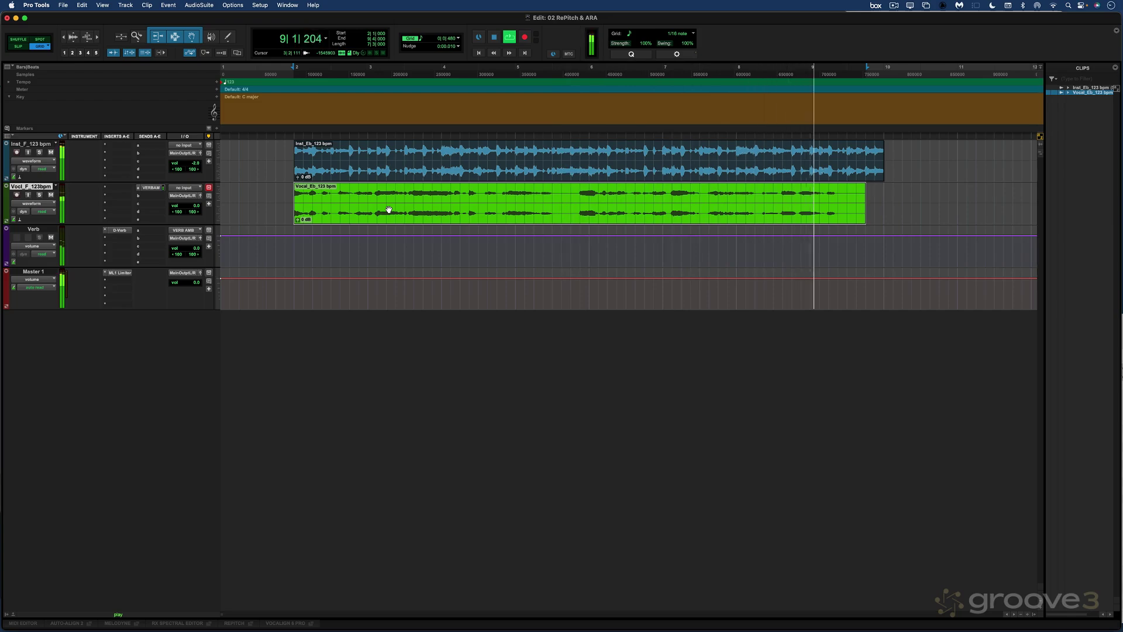
{"action": "key", "text": "space"}
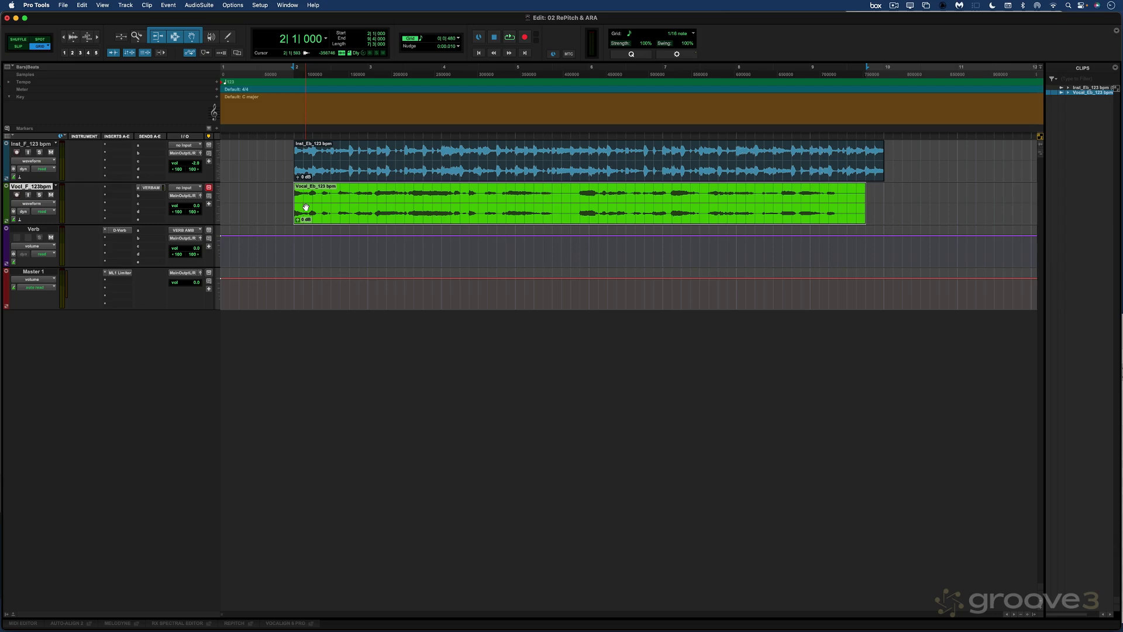
Set the Vocal track's Elastic Audio selector to RePitch after browsing the Track menu.
{"action": "left_click", "coordinate": [125, 6]}
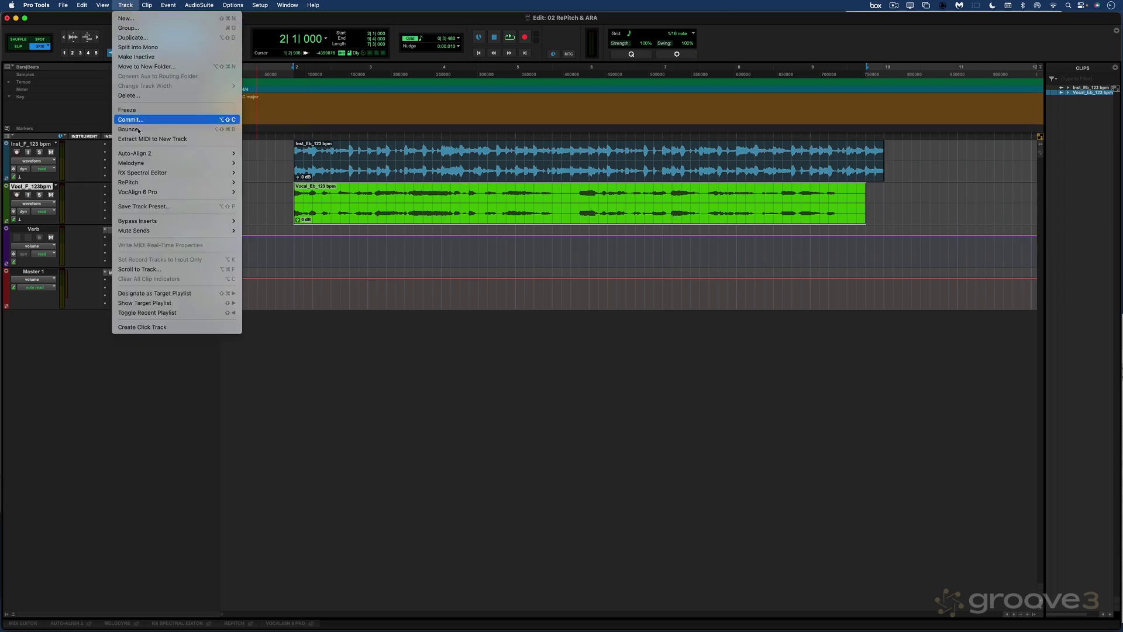
{"action": "mouse_move", "coordinate": [137, 187]}
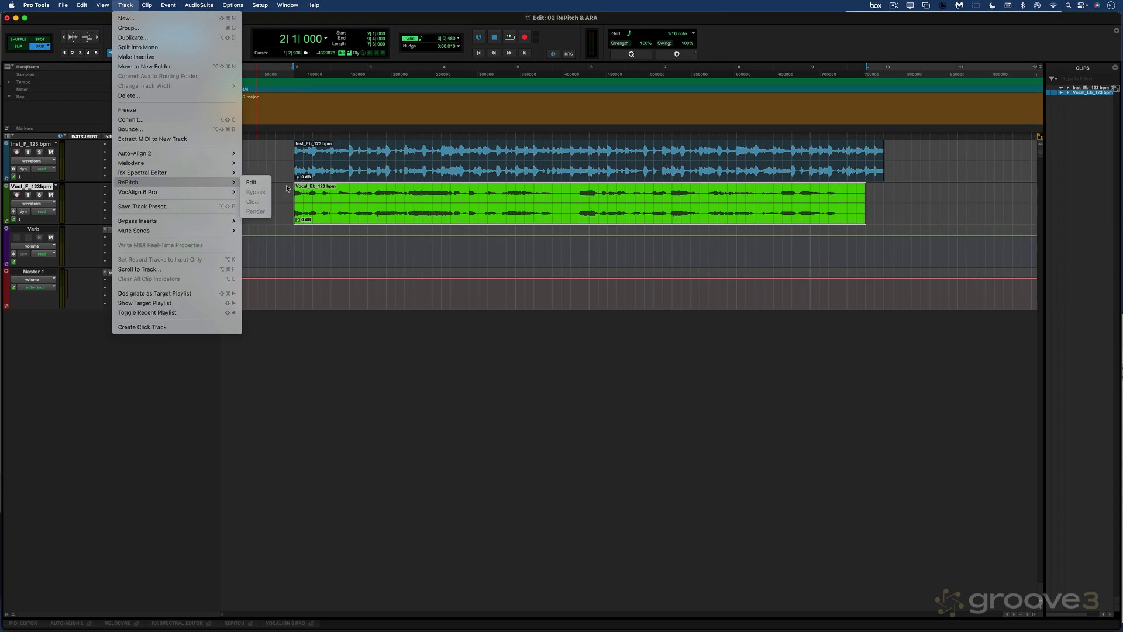
{"action": "left_click", "coordinate": [369, 202]}
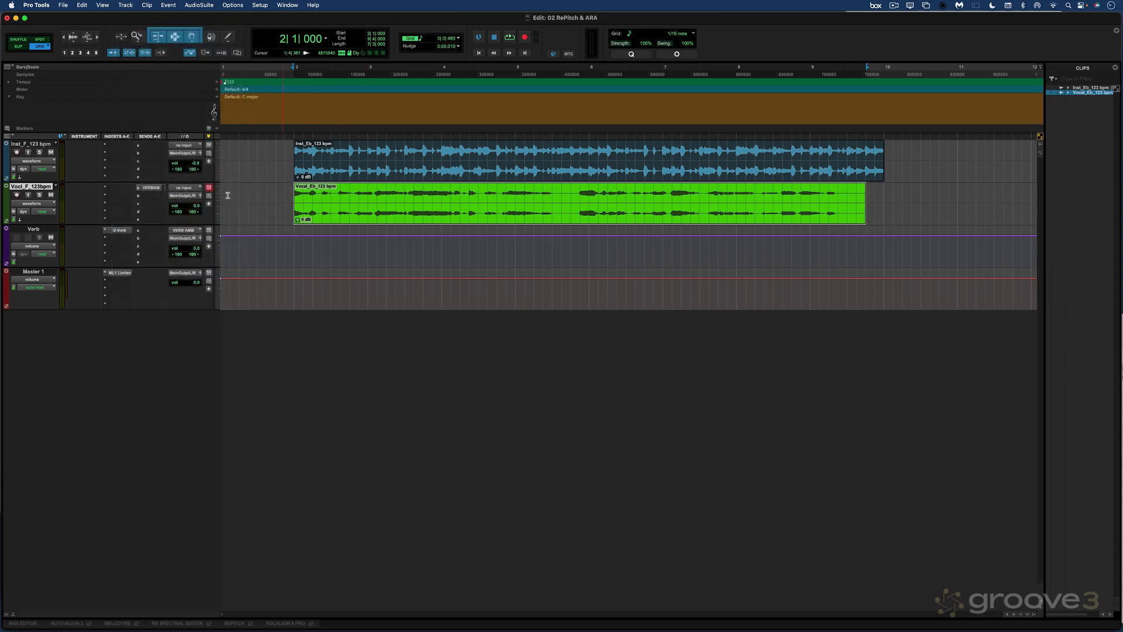
{"action": "left_click", "coordinate": [20, 220]}
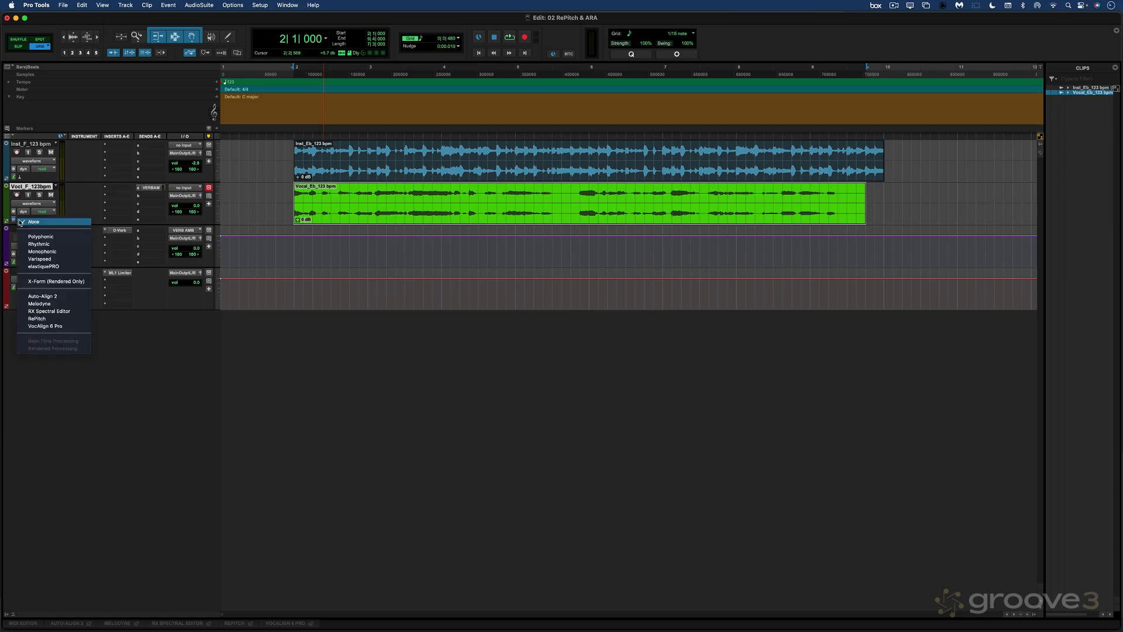
{"action": "left_click", "coordinate": [41, 318]}
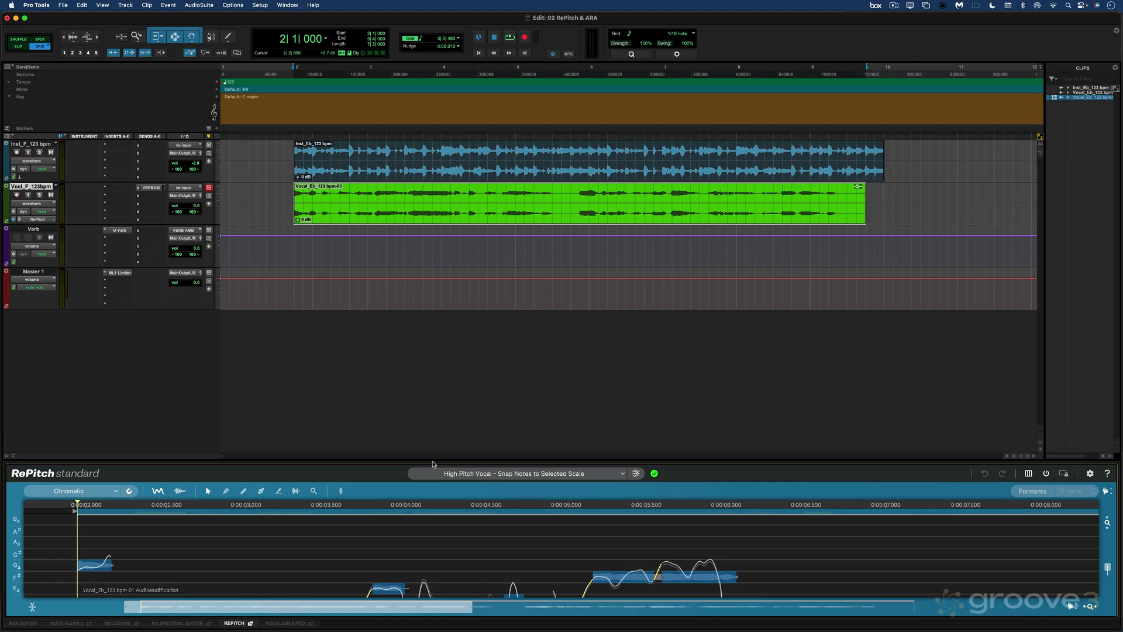
Drag the RePitch editor taller, pop it out, close it, and dock it back under the tracks.
{"action": "left_click_drag", "start_coordinate": [434, 460], "coordinate": [439, 326]}
{"action": "scroll", "coordinate": [401, 446], "scroll_direction": "down", "scroll_amount": 3}
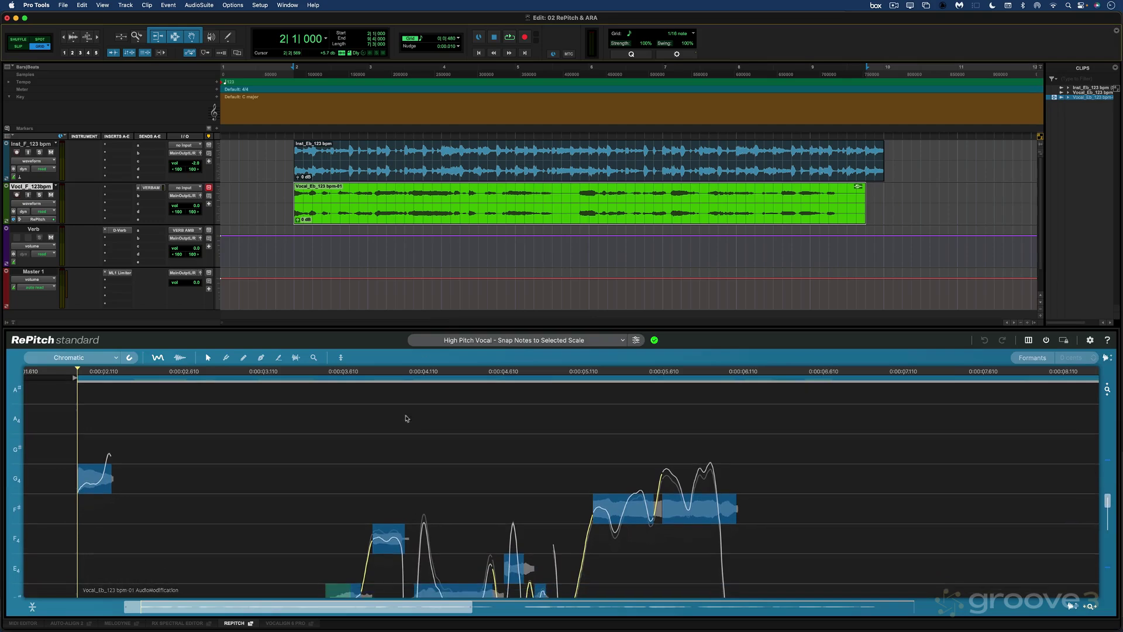
{"action": "left_click", "coordinate": [250, 624]}
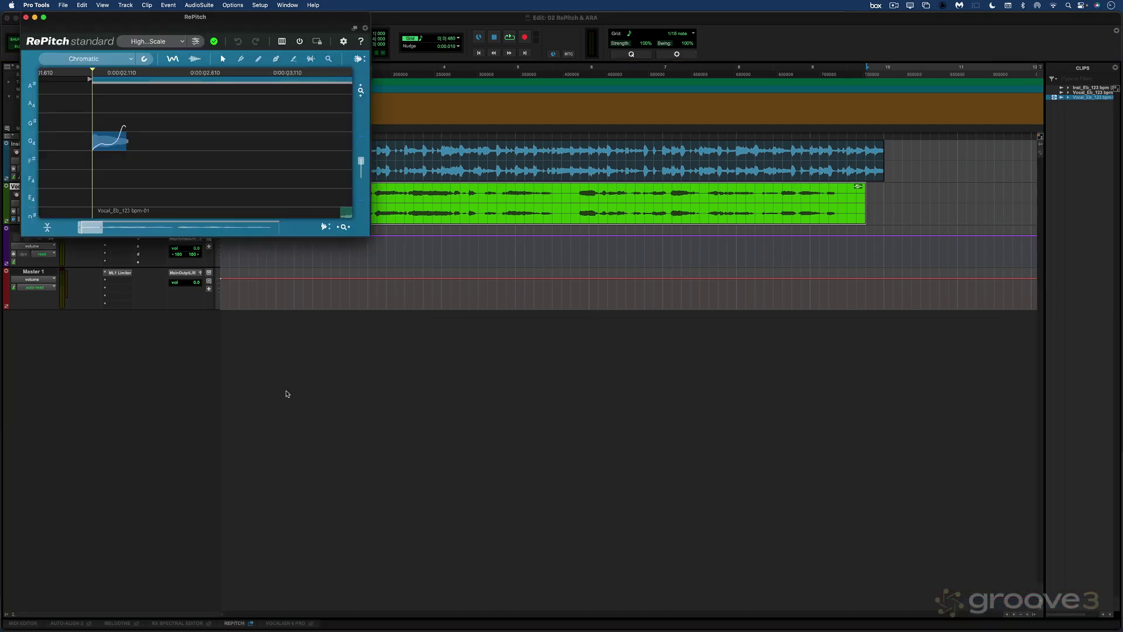
{"action": "left_click", "coordinate": [251, 624]}
{"action": "left_click", "coordinate": [233, 622]}
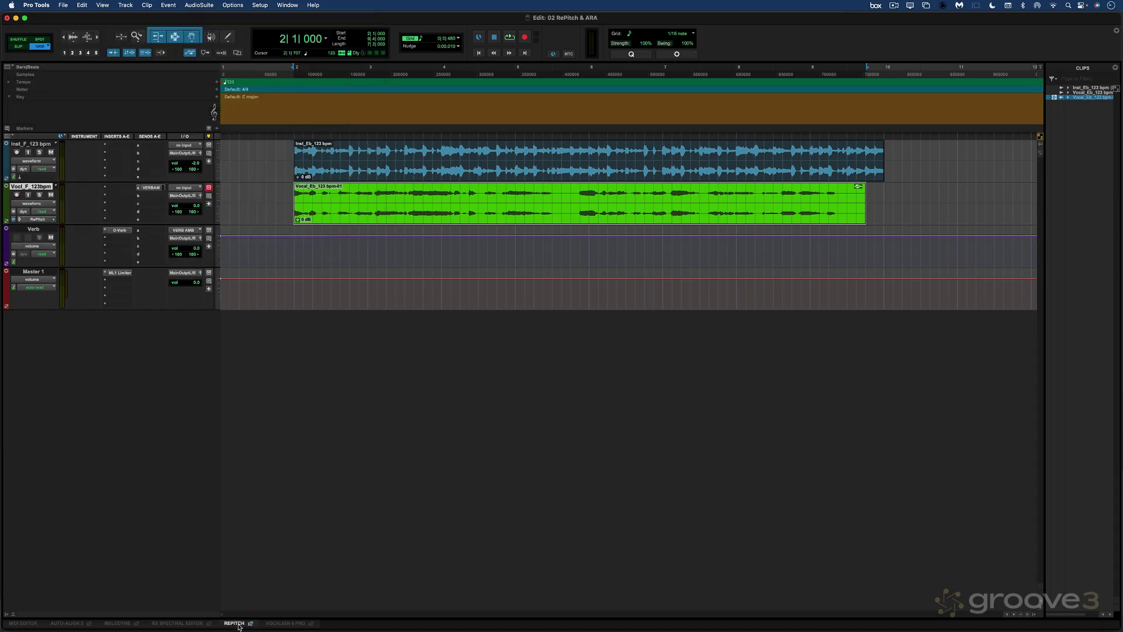
Browse the vocal clip's context menu and the Clip menu without choosing anything.
{"action": "right_click", "coordinate": [321, 211]}
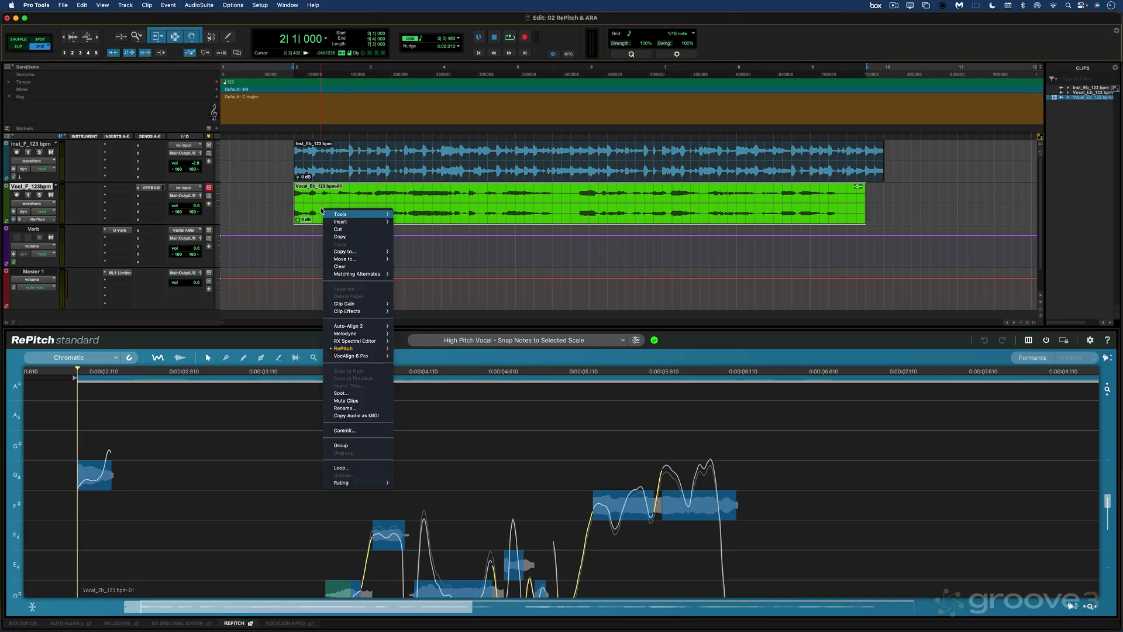
{"action": "mouse_move", "coordinate": [353, 348]}
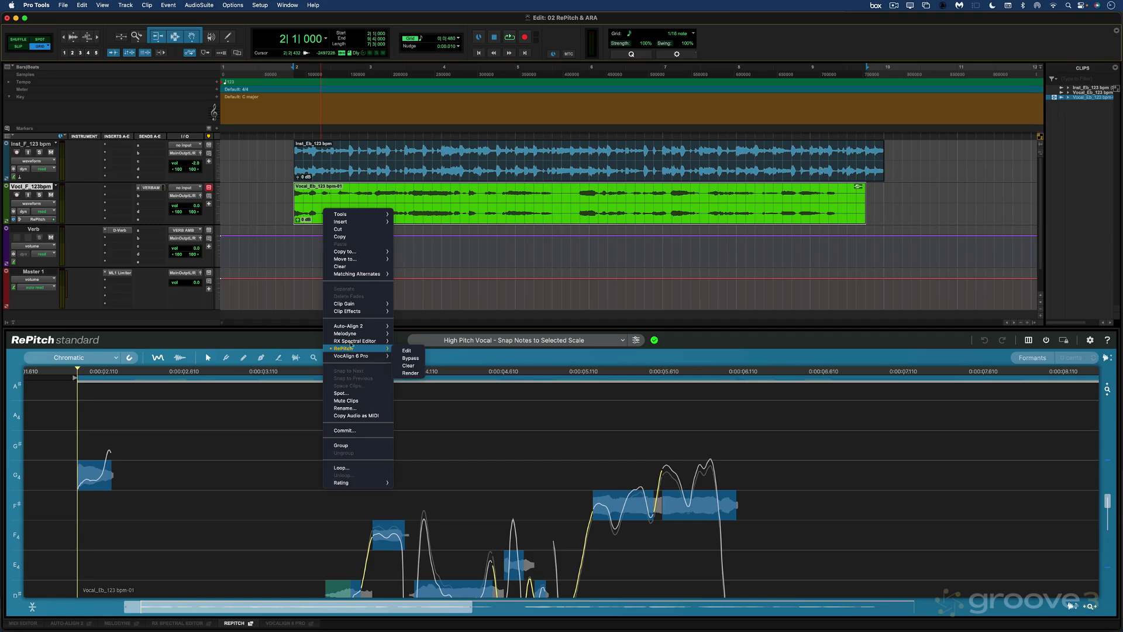
{"action": "left_click", "coordinate": [362, 197]}
{"action": "left_click", "coordinate": [148, 5]}
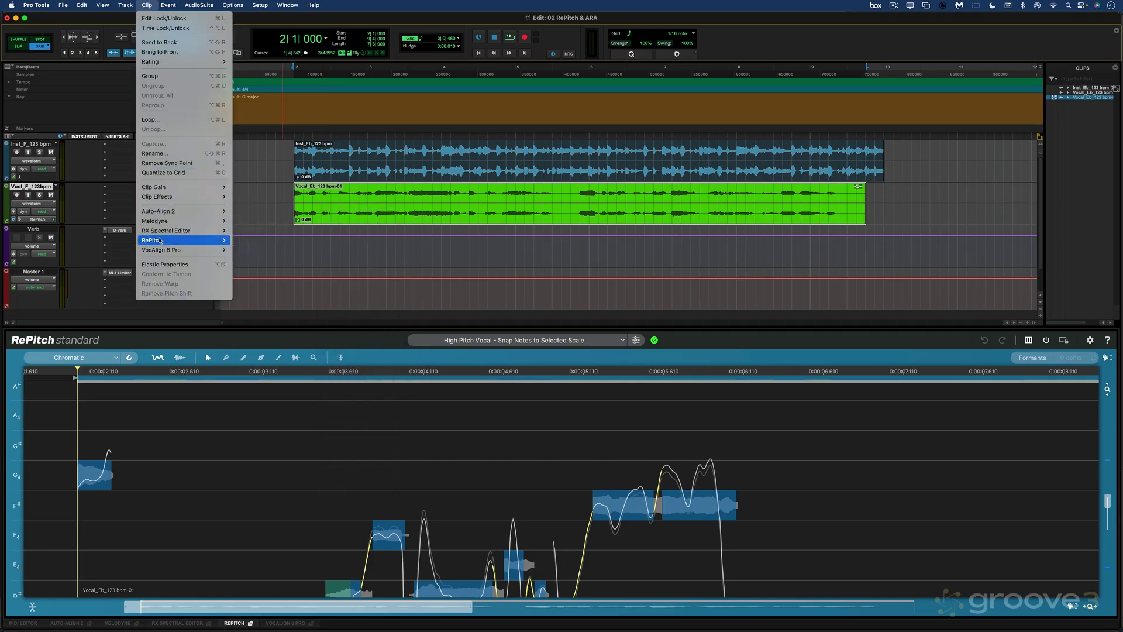
{"action": "left_click", "coordinate": [147, 5]}
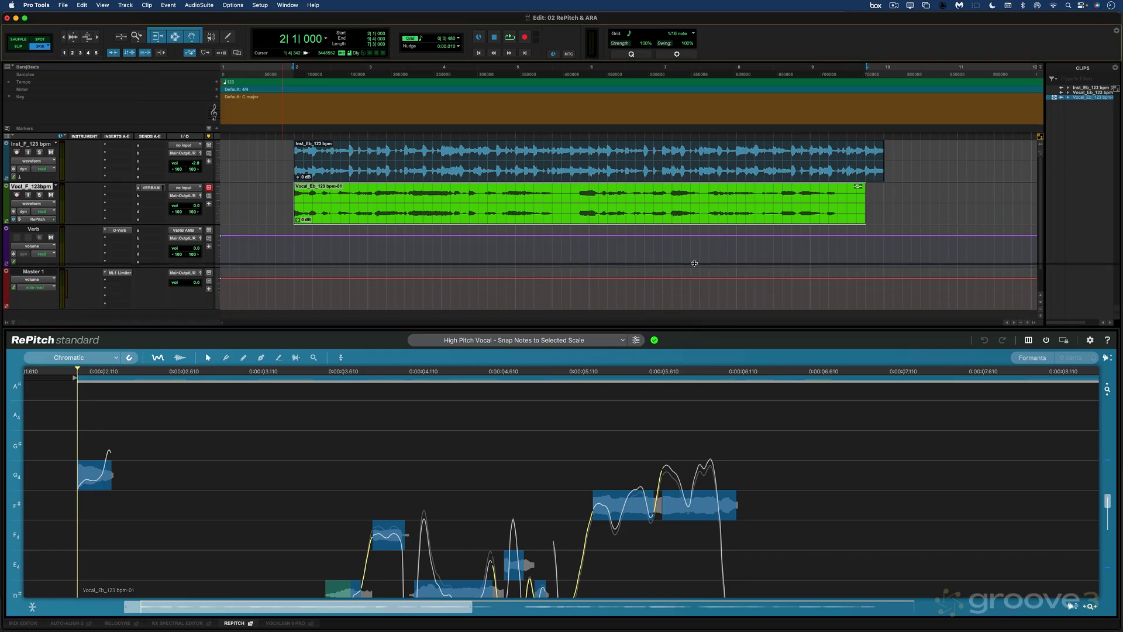
Raise the RePitch pane divider further and zoom the pitch view out to show more notes.
{"action": "left_click_drag", "start_coordinate": [694, 263], "coordinate": [695, 264]}
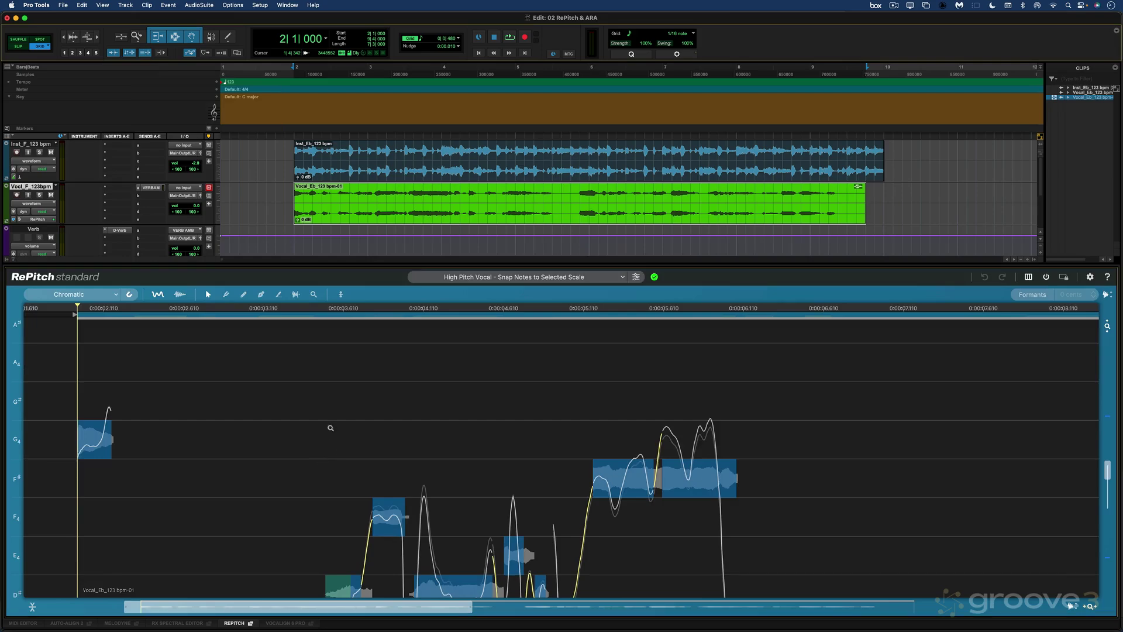
{"action": "left_click_drag", "start_coordinate": [331, 426], "coordinate": [251, 426]}
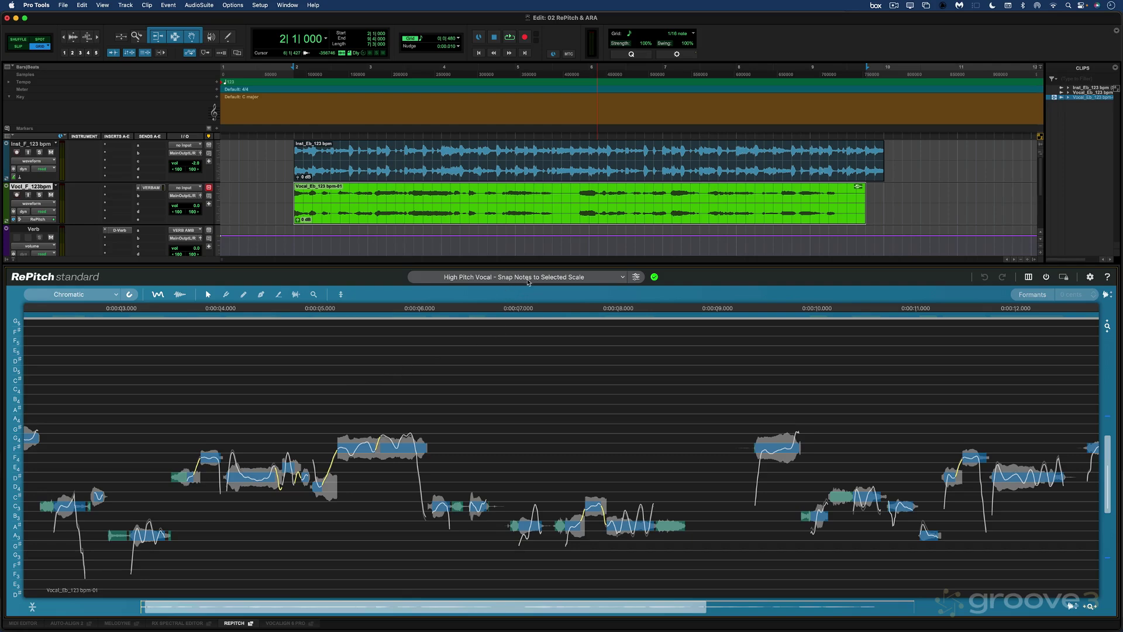
{"action": "left_click", "coordinate": [528, 281]}
{"action": "mouse_move", "coordinate": [545, 297]}
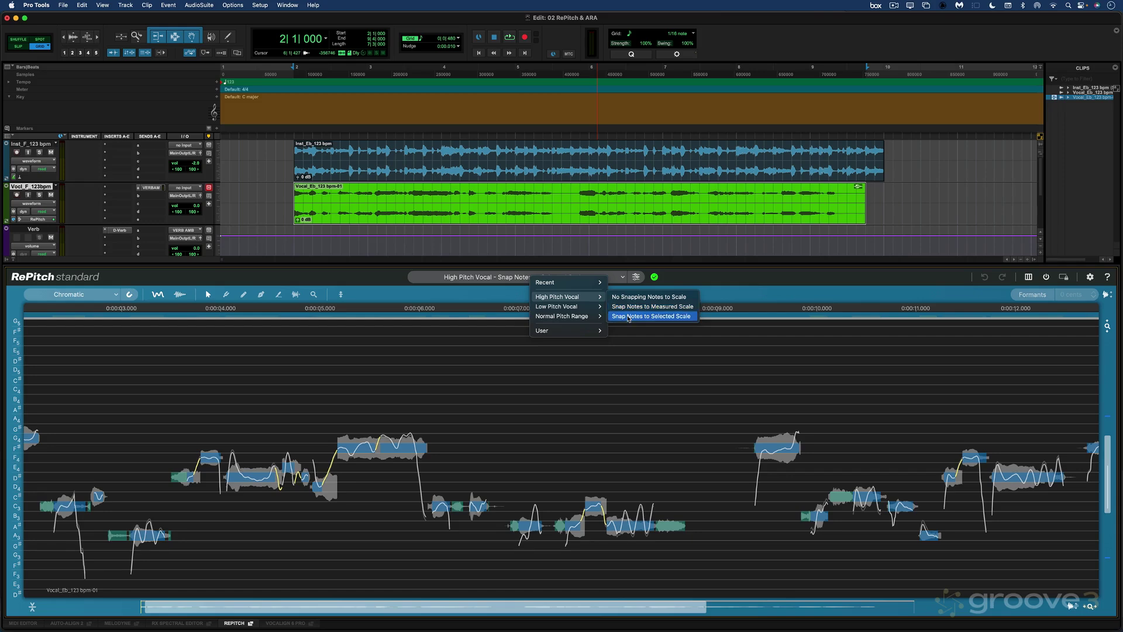
{"action": "left_click", "coordinate": [629, 316]}
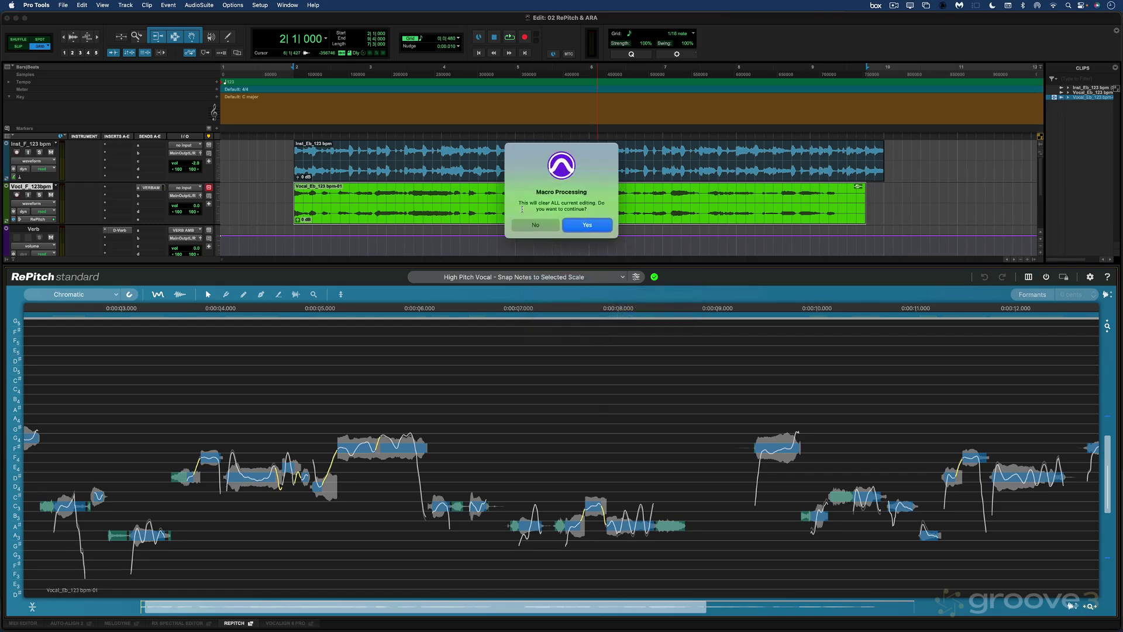
{"action": "left_click", "coordinate": [536, 226]}
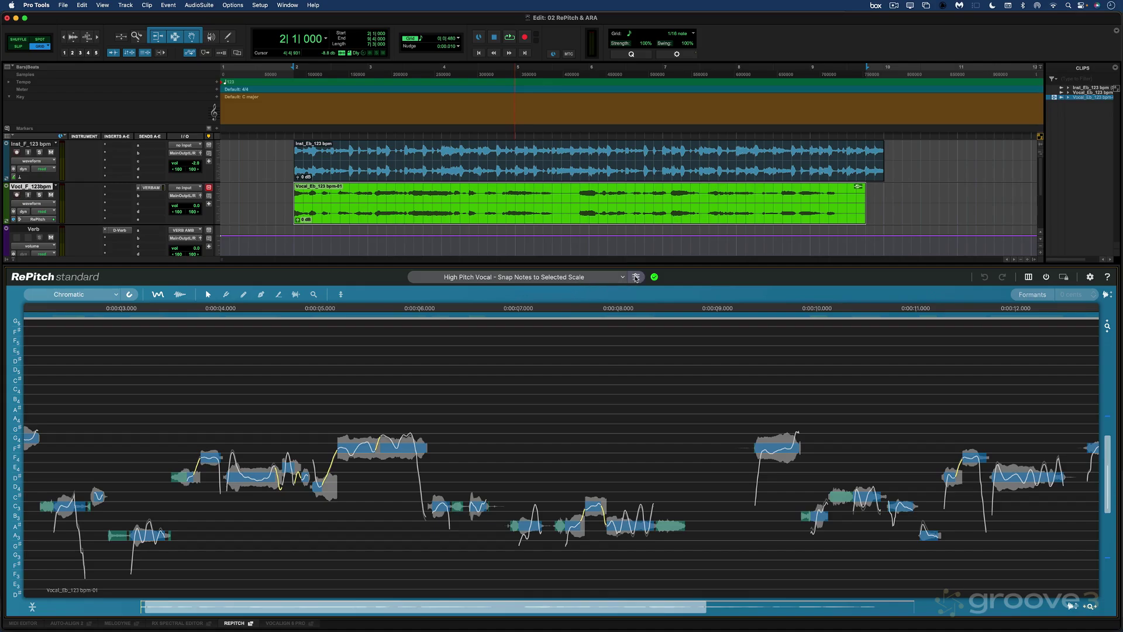
{"action": "left_click", "coordinate": [636, 277]}
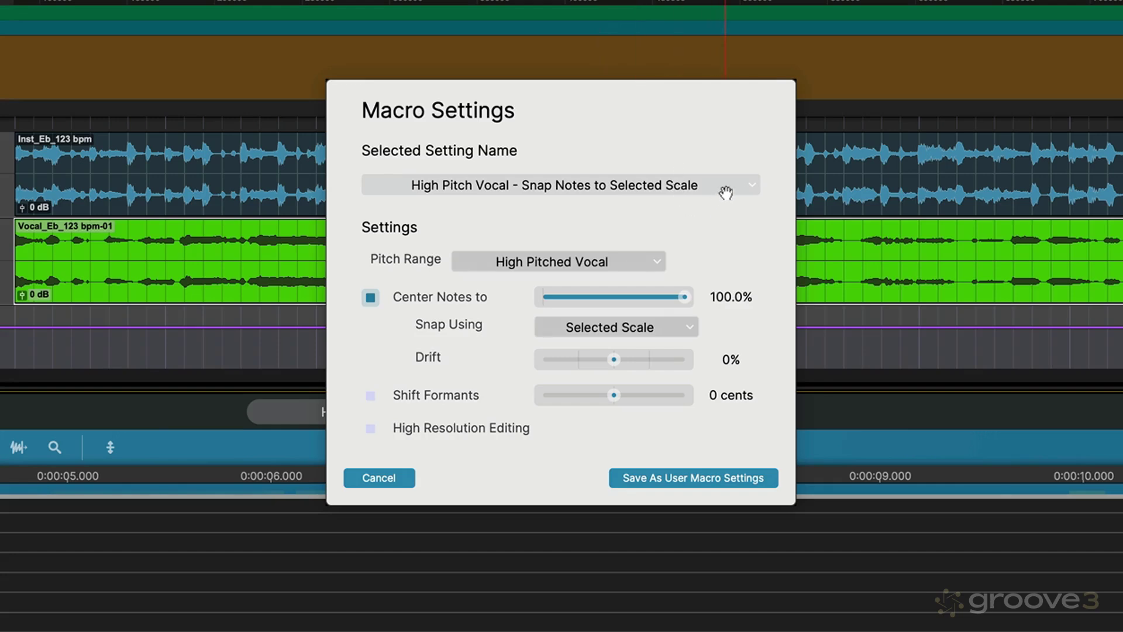
{"action": "left_click", "coordinate": [643, 154]}
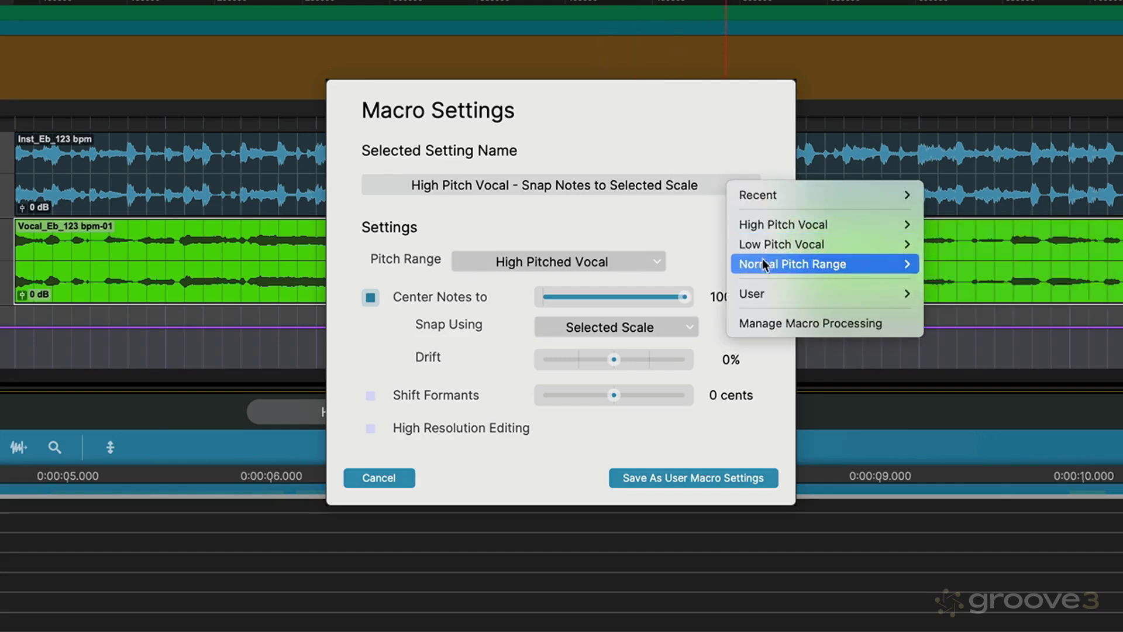
{"action": "left_click", "coordinate": [709, 152]}
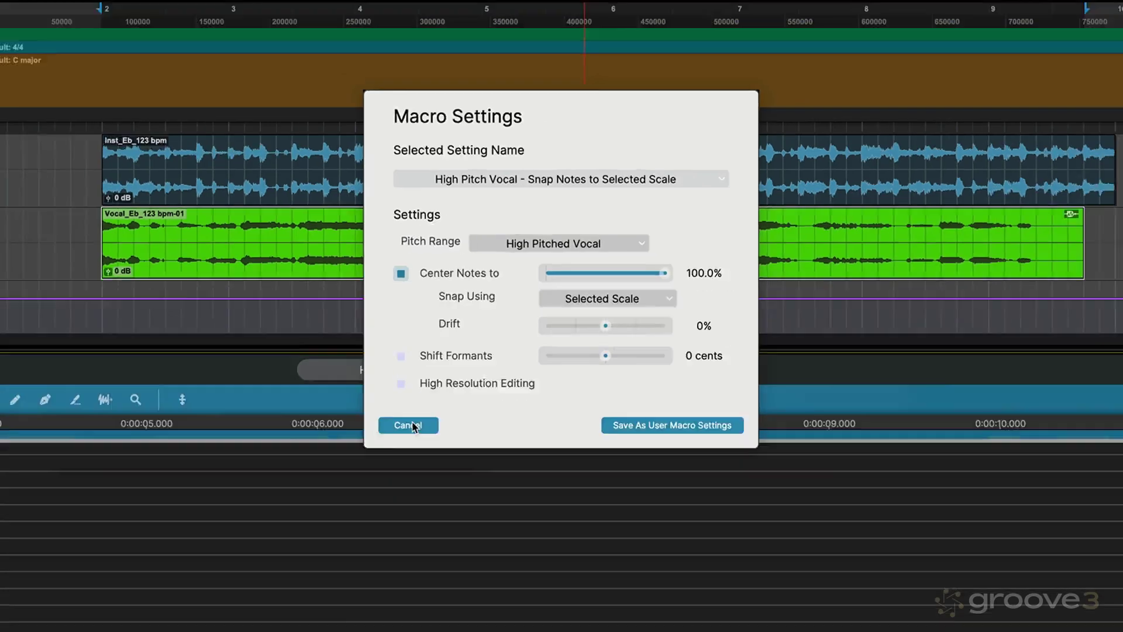
{"action": "left_click", "coordinate": [403, 477]}
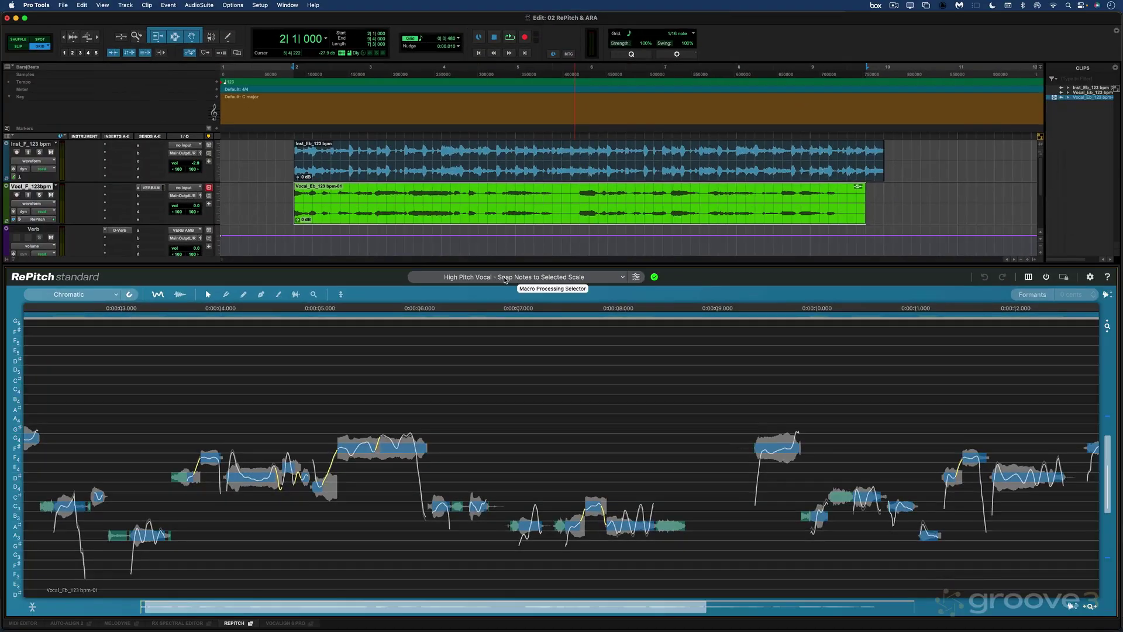
Browse the Macro Processing presets and close the list leaving the macro unchanged.
{"action": "left_click", "coordinate": [504, 279]}
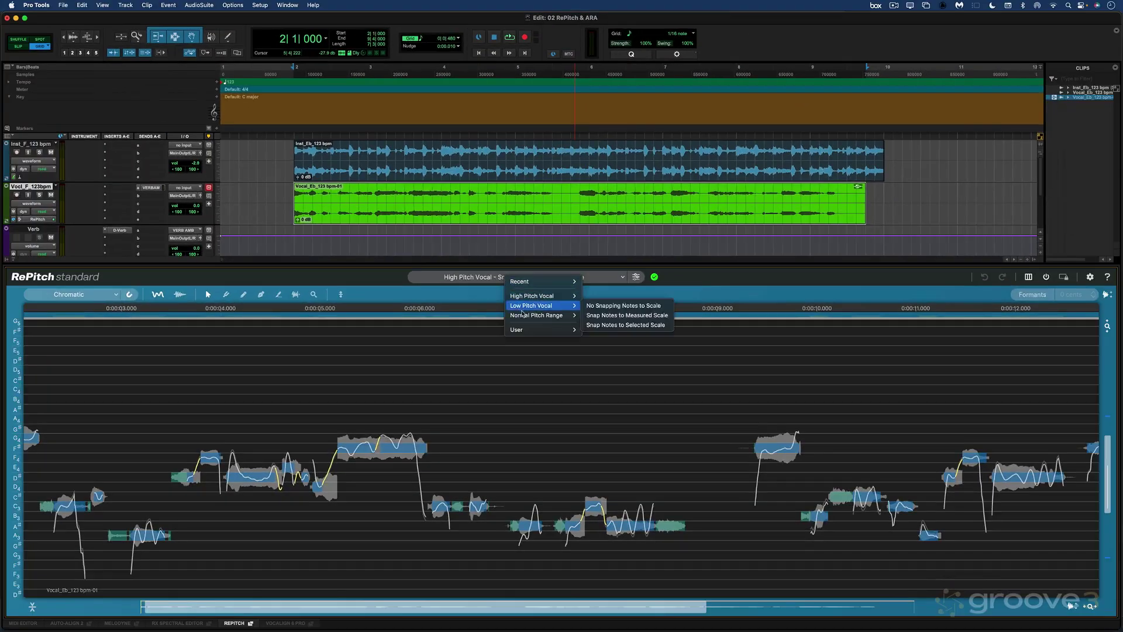
{"action": "mouse_move", "coordinate": [524, 308]}
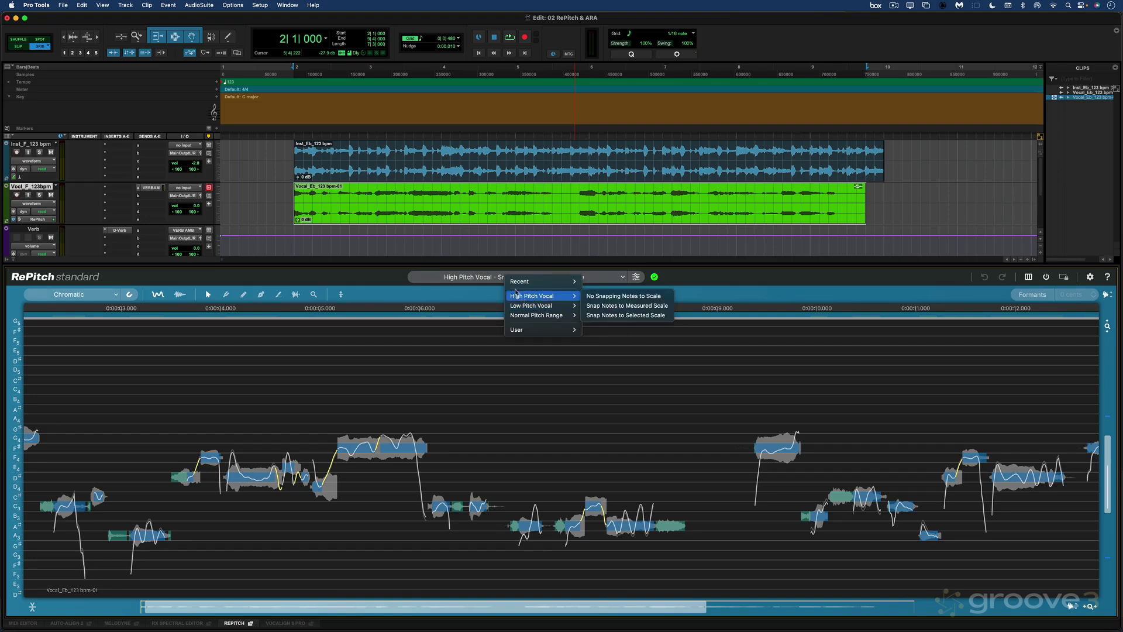
{"action": "left_click", "coordinate": [388, 280]}
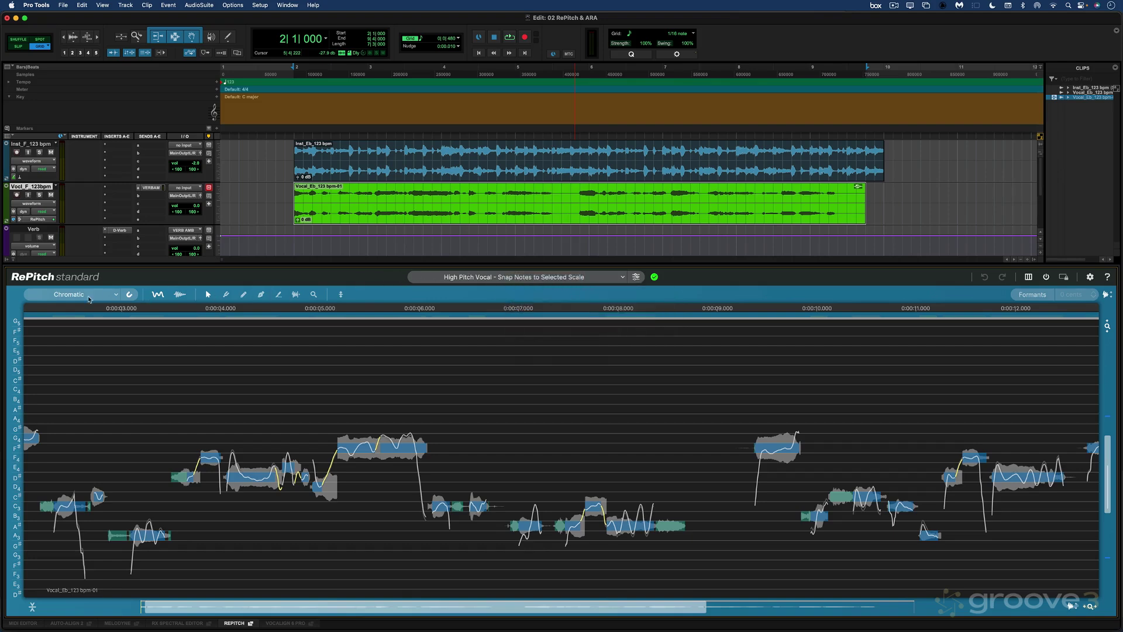
Define a D# Major scale in the Scales window, add it, and save it as active.
{"action": "left_click", "coordinate": [116, 295]}
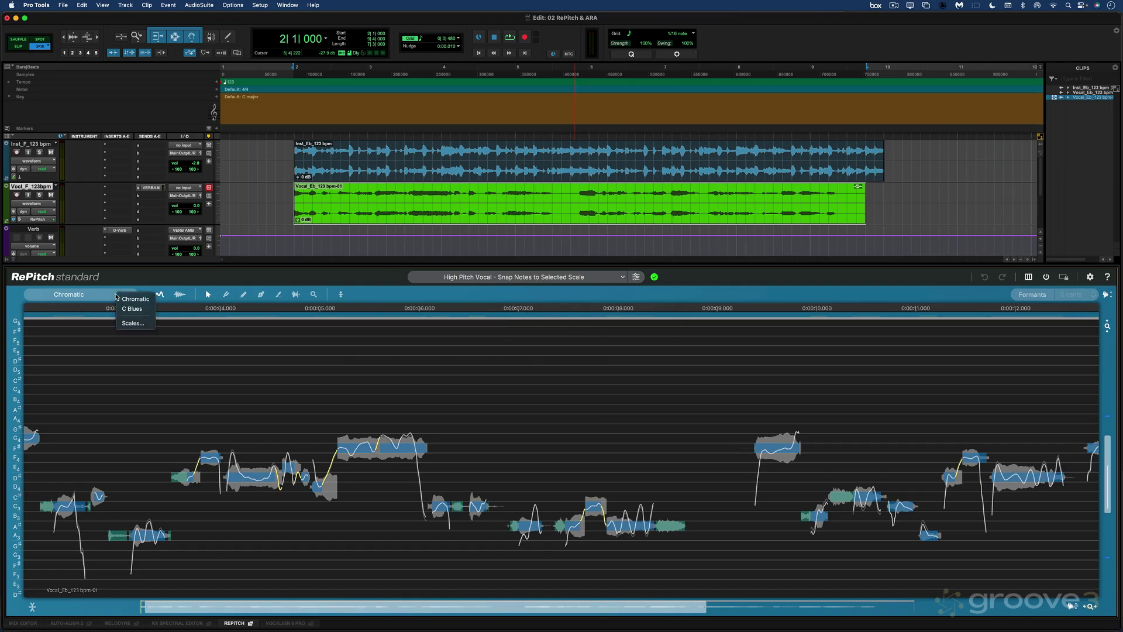
{"action": "left_click", "coordinate": [134, 325]}
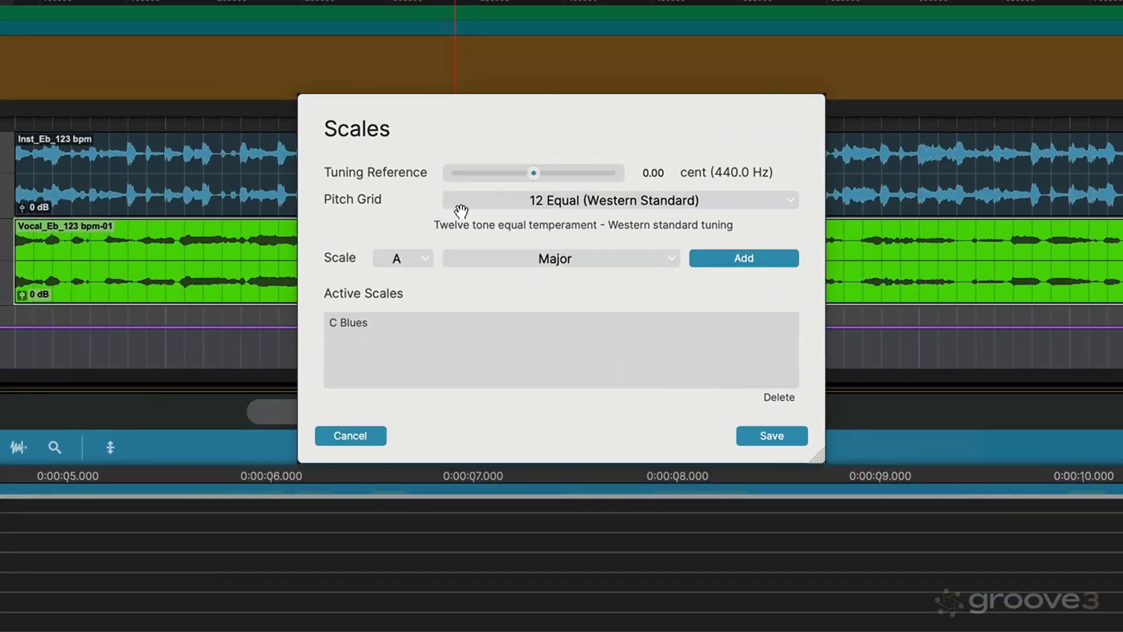
{"action": "left_click", "coordinate": [424, 259]}
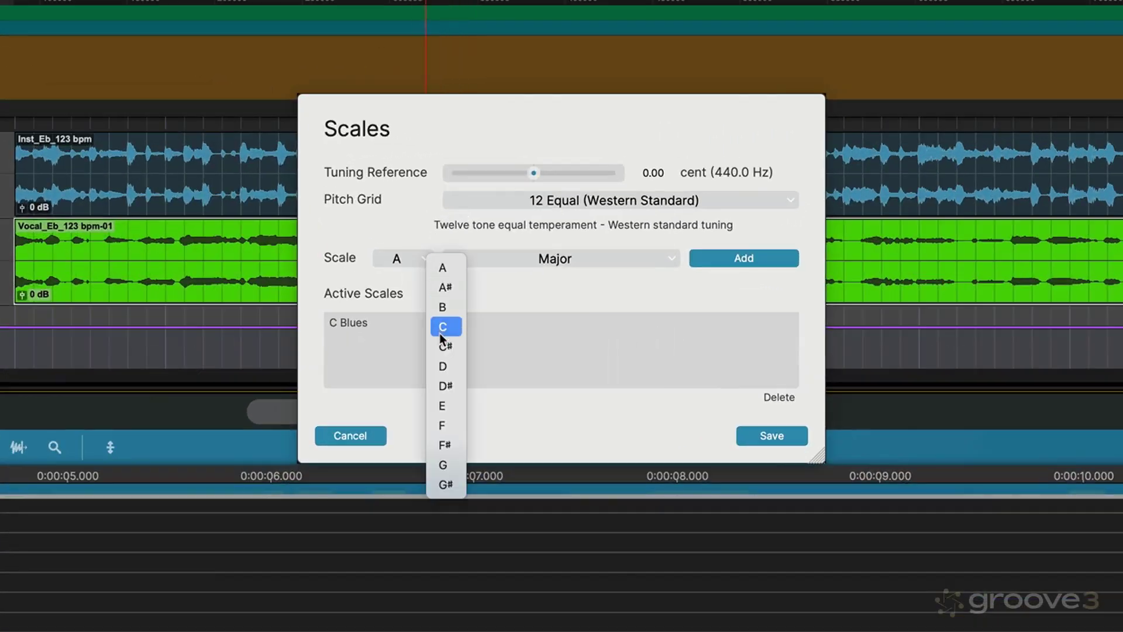
{"action": "left_click", "coordinate": [445, 385]}
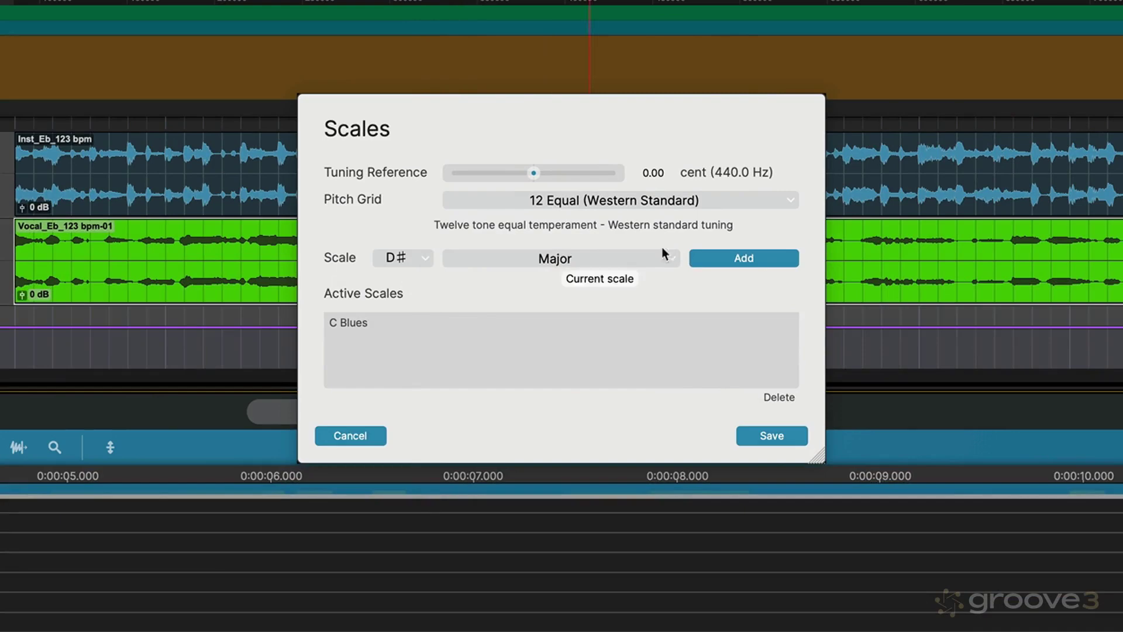
{"action": "left_click", "coordinate": [748, 258]}
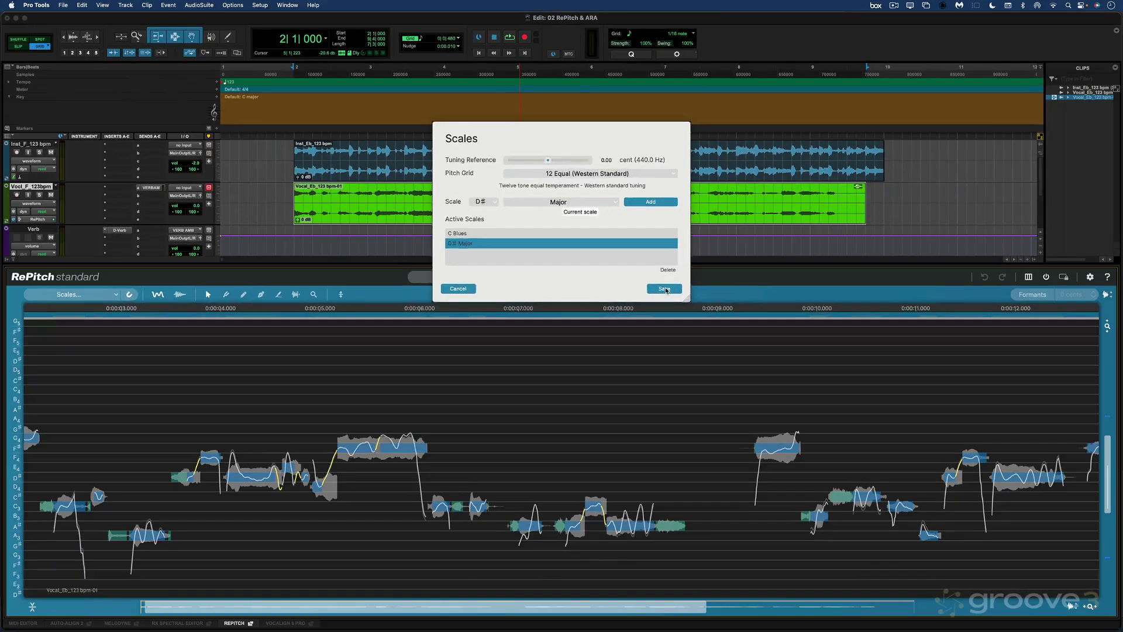
{"action": "left_click", "coordinate": [772, 435]}
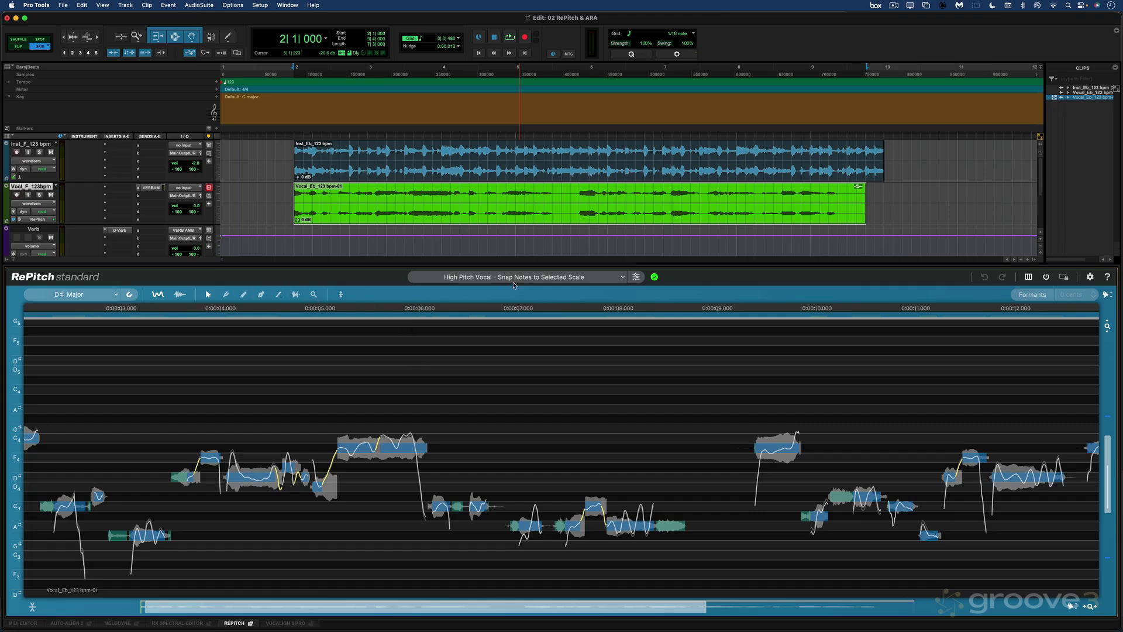
Run the High Pitch Vocal > Snap Notes to Selected Scale macro and confirm reprocessing.
{"action": "left_click", "coordinate": [620, 279]}
{"action": "mouse_move", "coordinate": [631, 296]}
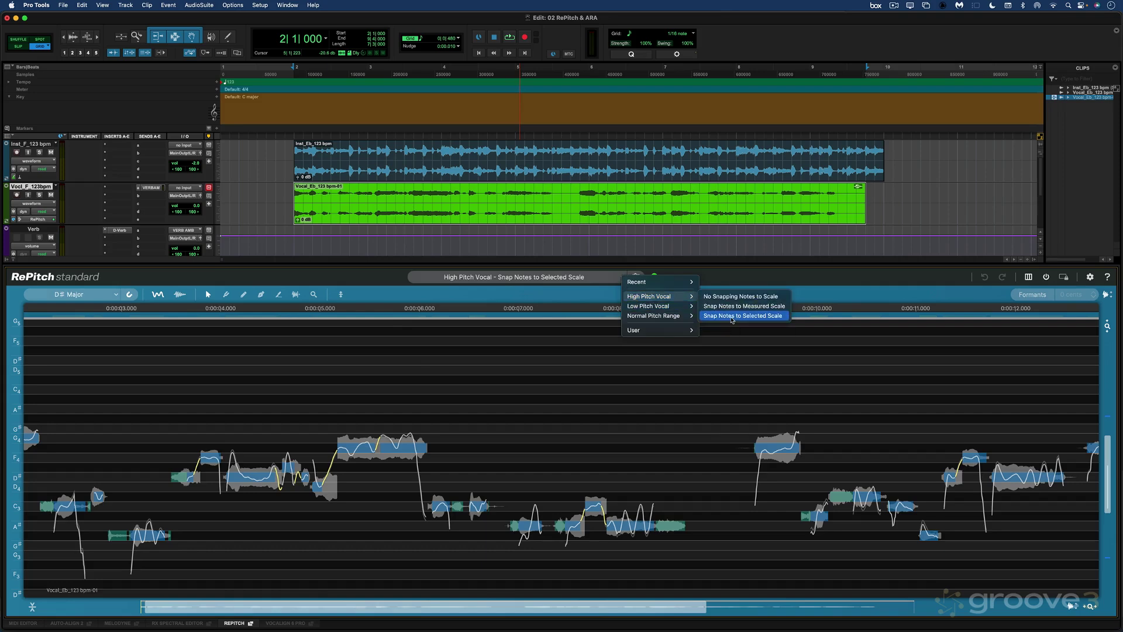
{"action": "left_click", "coordinate": [731, 316]}
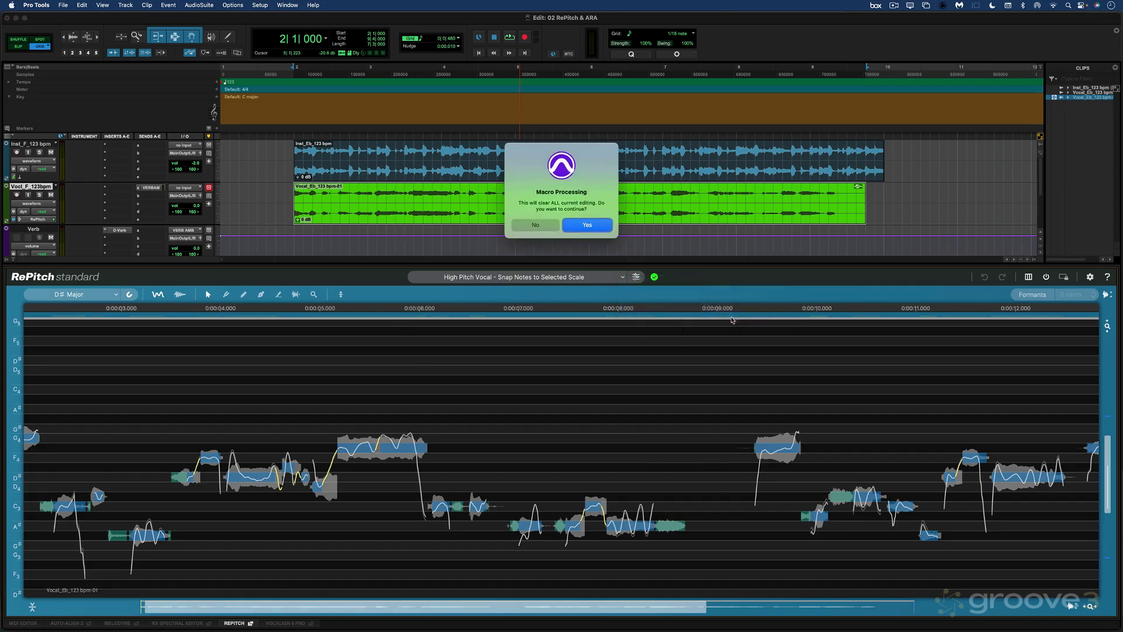
{"action": "left_click", "coordinate": [587, 227]}
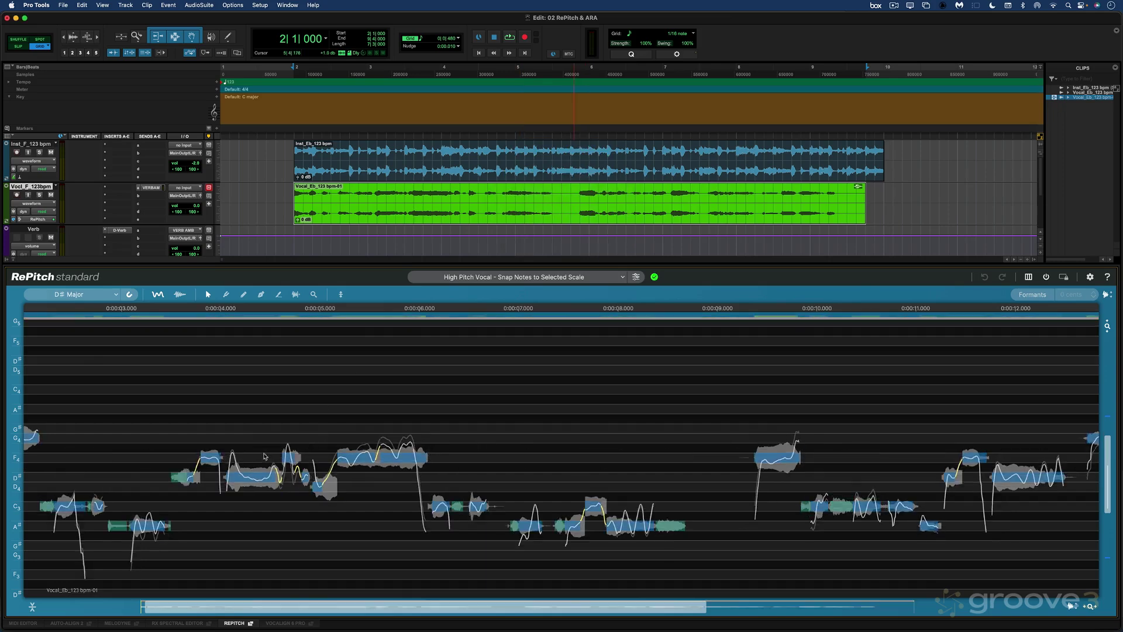
{"action": "scroll", "coordinate": [292, 455], "scroll_direction": "down", "scroll_amount": 2}
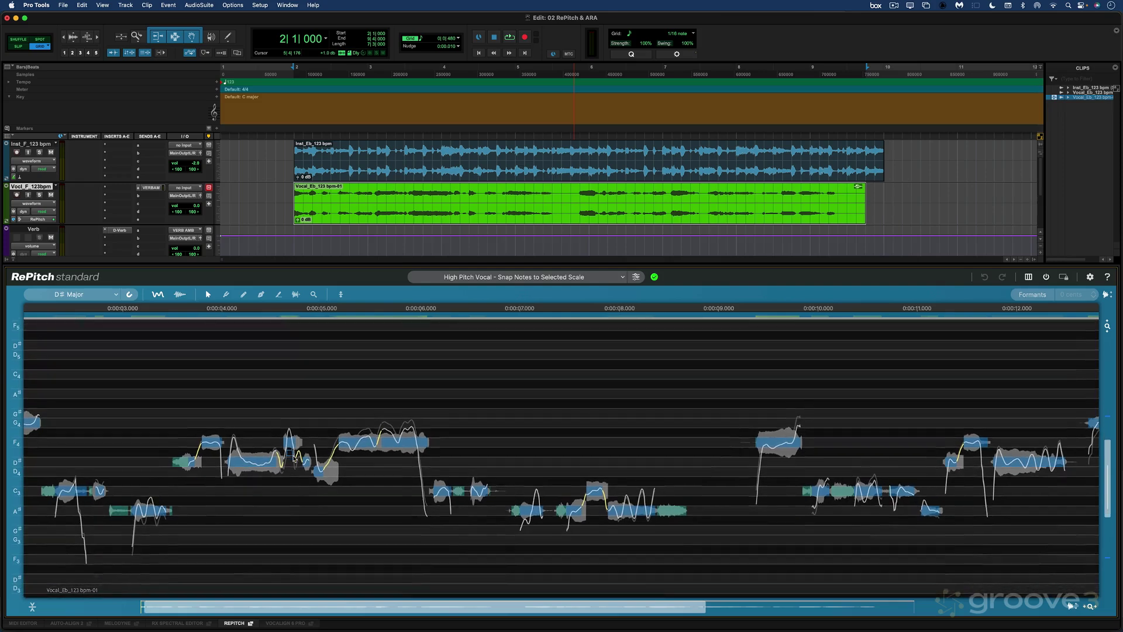
{"action": "scroll", "coordinate": [295, 459], "scroll_direction": "down", "scroll_amount": 1}
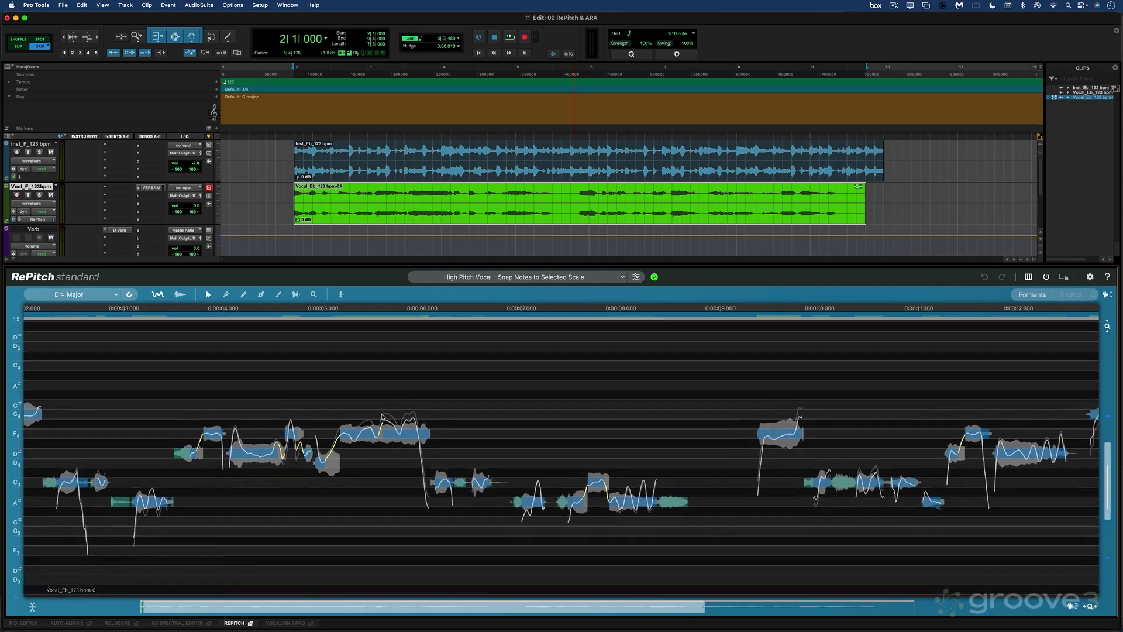
{"action": "scroll", "coordinate": [376, 405], "scroll_direction": "up", "scroll_amount": 5}
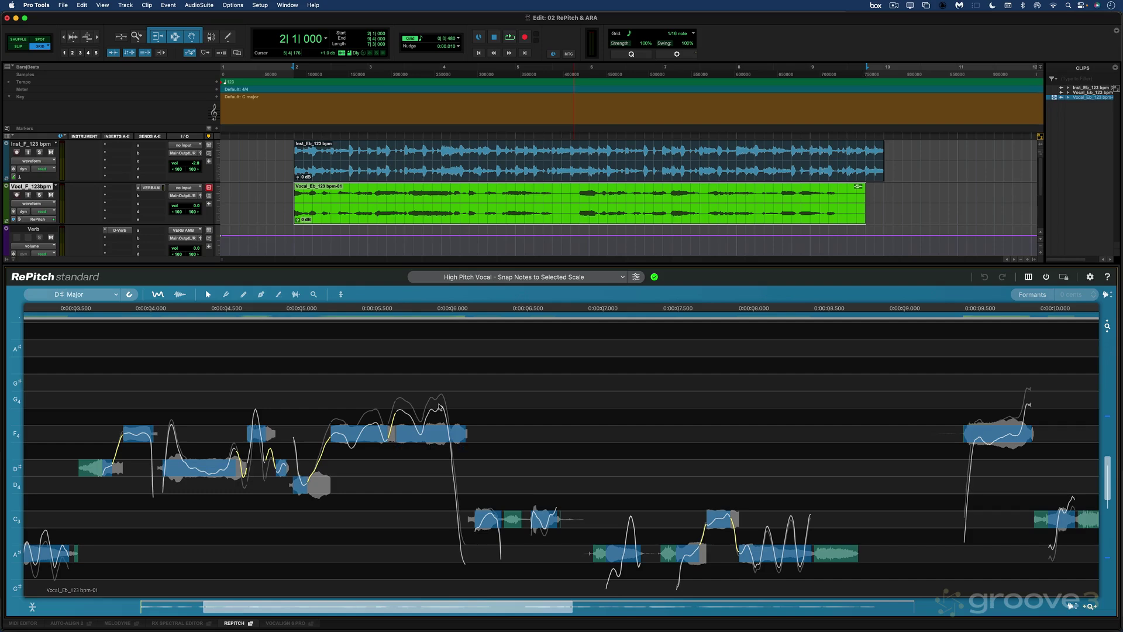
{"action": "mouse_move", "coordinate": [538, 524]}
{"action": "key", "text": "space"}
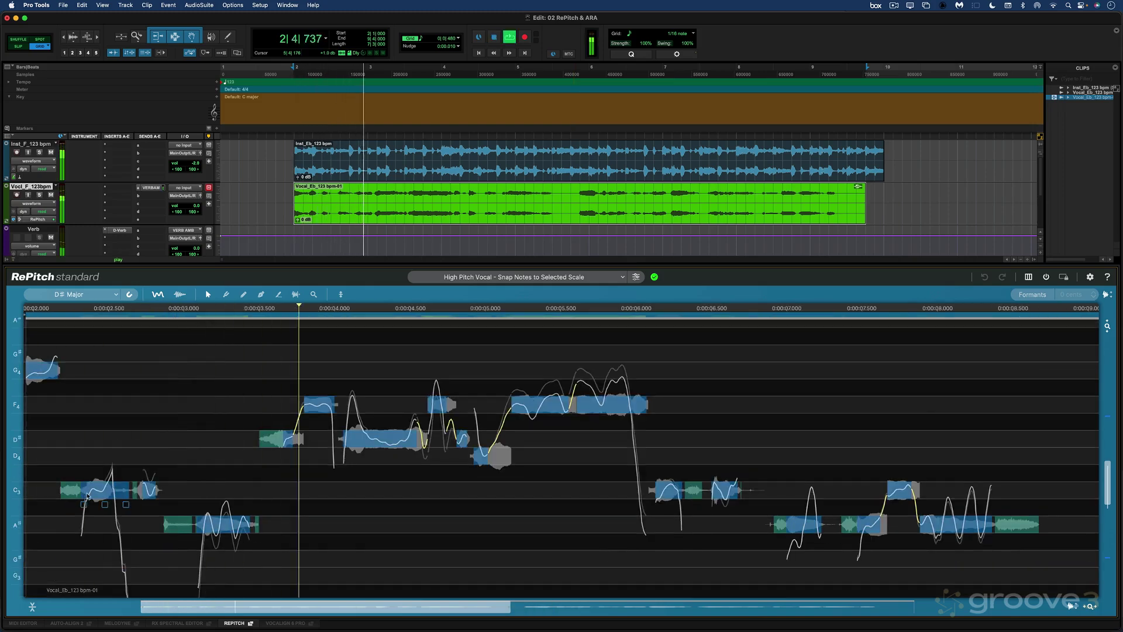
Flatten the pitch wobble of the D#4 note near four seconds and play it back.
{"action": "key", "text": "space"}
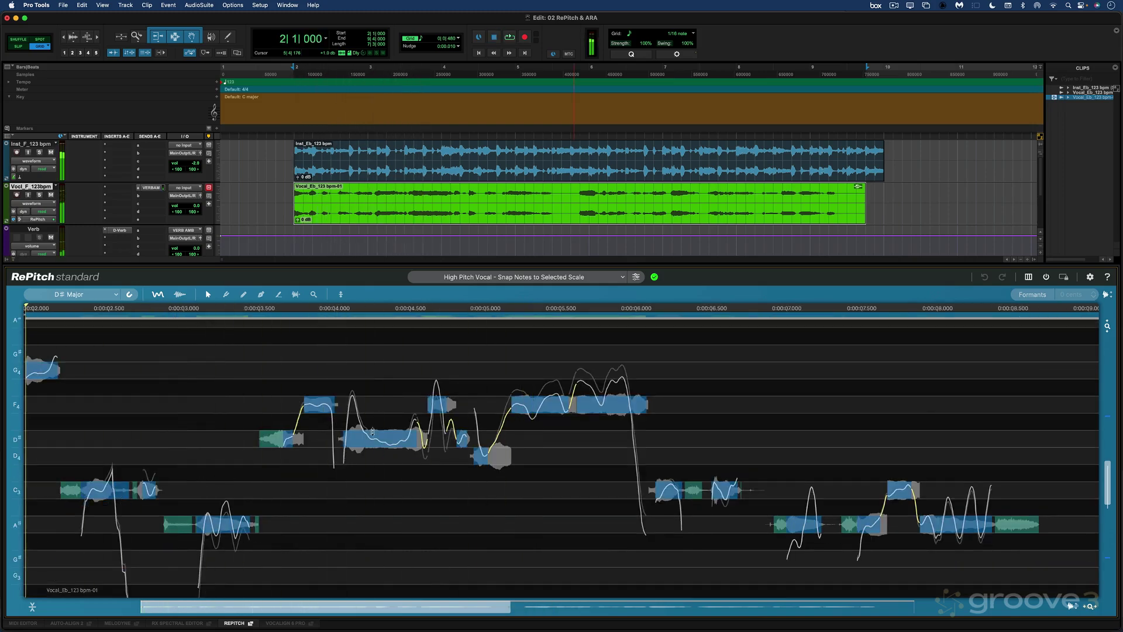
{"action": "mouse_move", "coordinate": [381, 431]}
{"action": "left_click", "coordinate": [382, 431]}
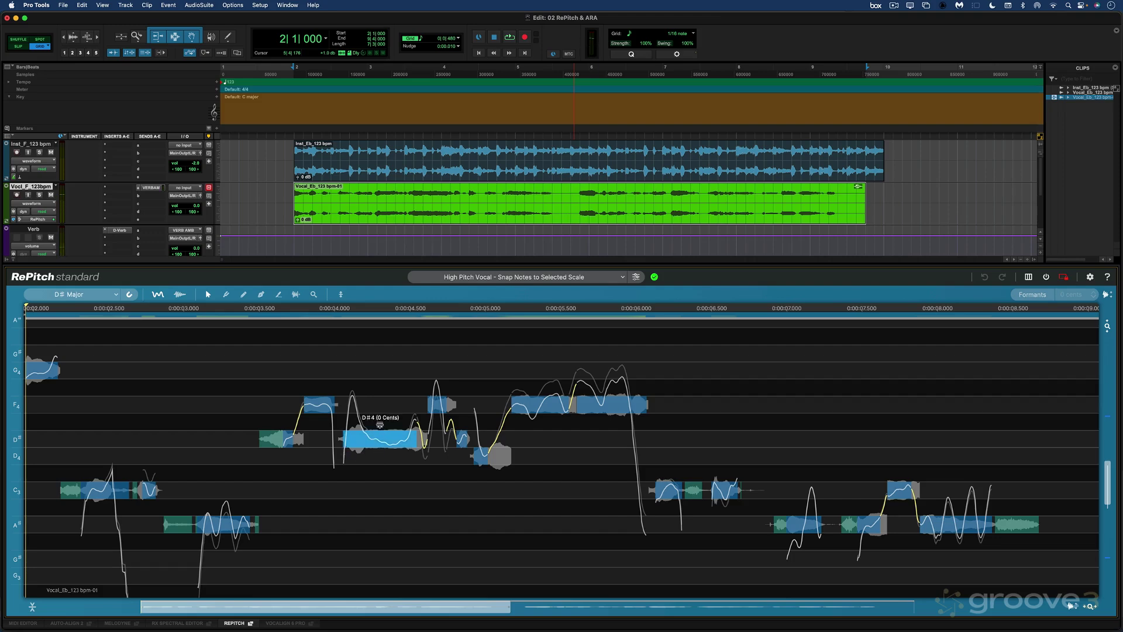
{"action": "left_click_drag", "start_coordinate": [380, 425], "coordinate": [374, 464]}
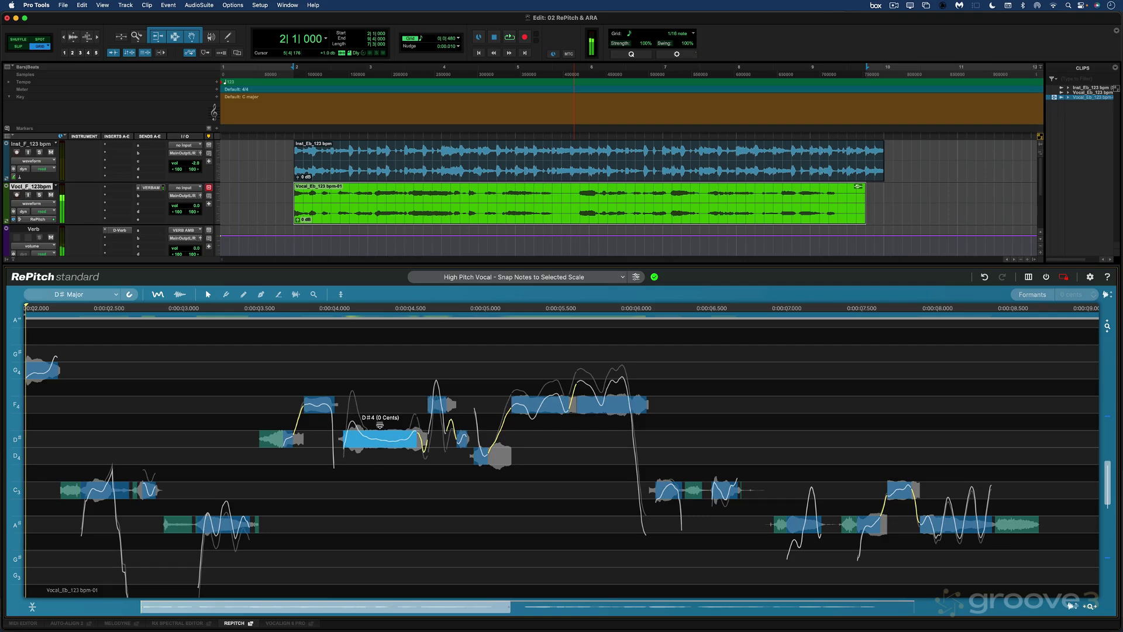
{"action": "key", "text": "space"}
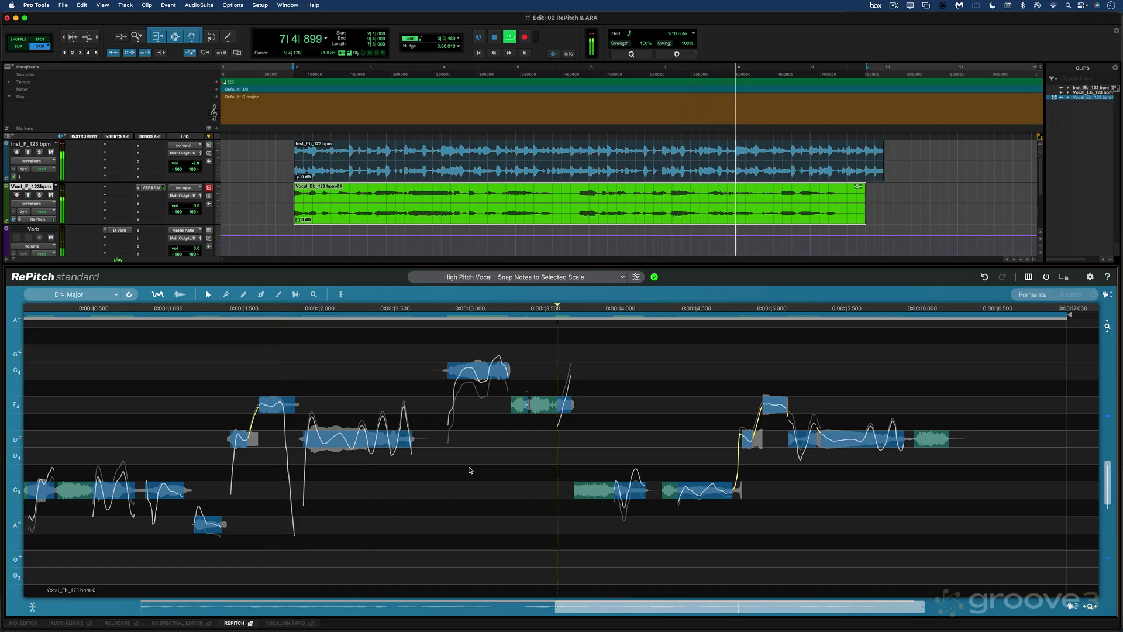
Flatten the G4 note's pitch wobble near 13 seconds and audition from bar 7.
{"action": "key", "text": "space"}
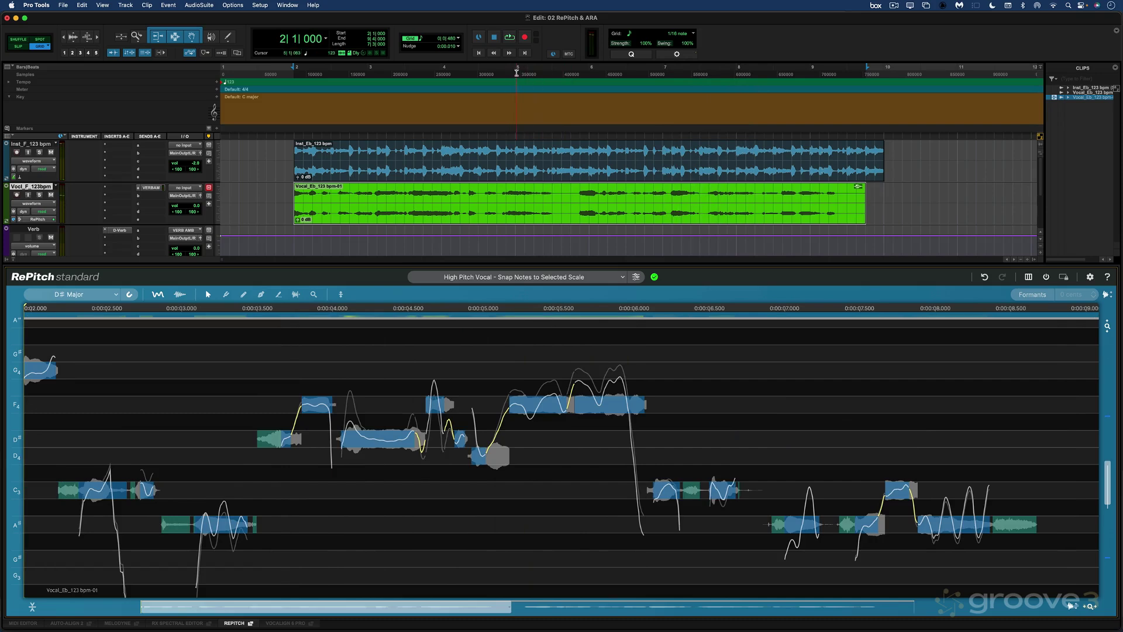
{"action": "left_click", "coordinate": [700, 205]}
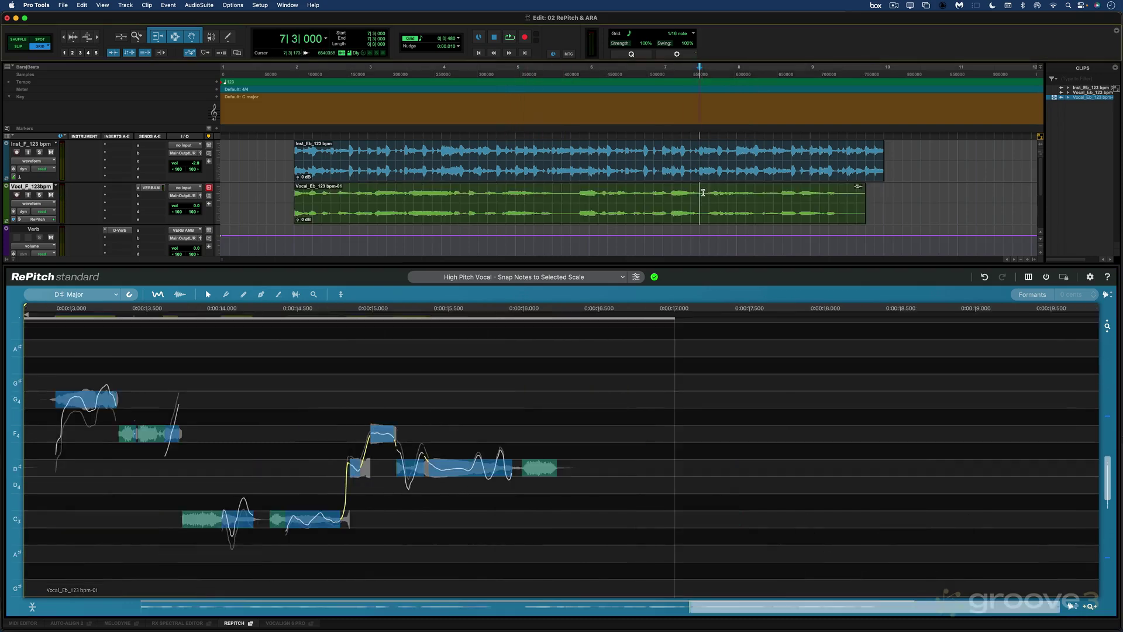
{"action": "key", "text": "space"}
{"action": "key", "text": "space"}
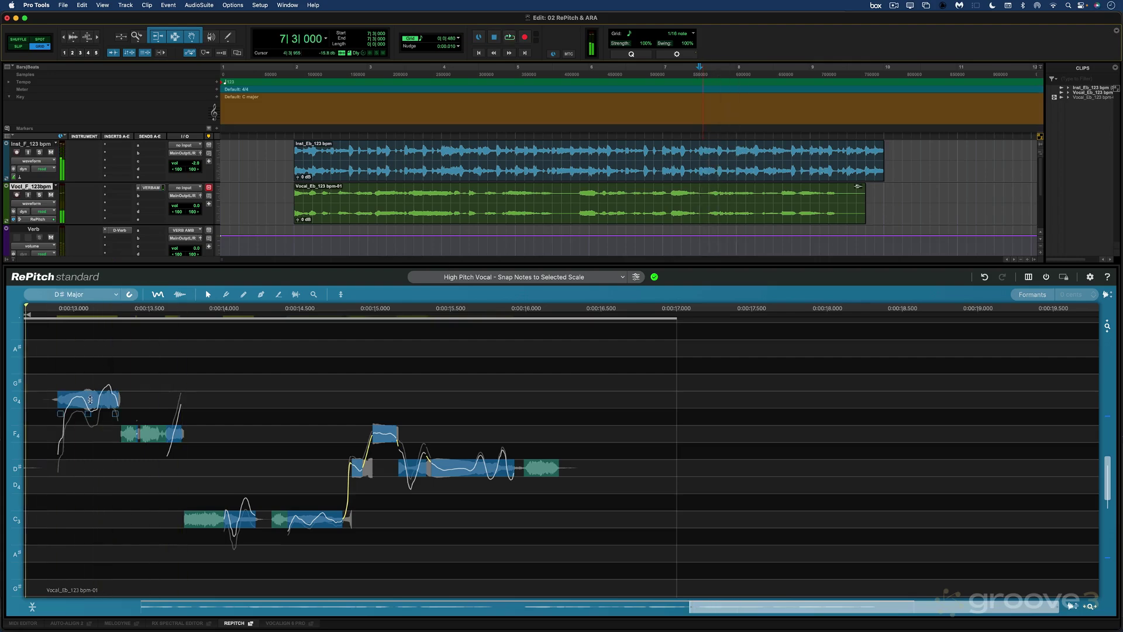
{"action": "left_click", "coordinate": [87, 389]}
{"action": "left_click_drag", "start_coordinate": [87, 386], "coordinate": [83, 421]}
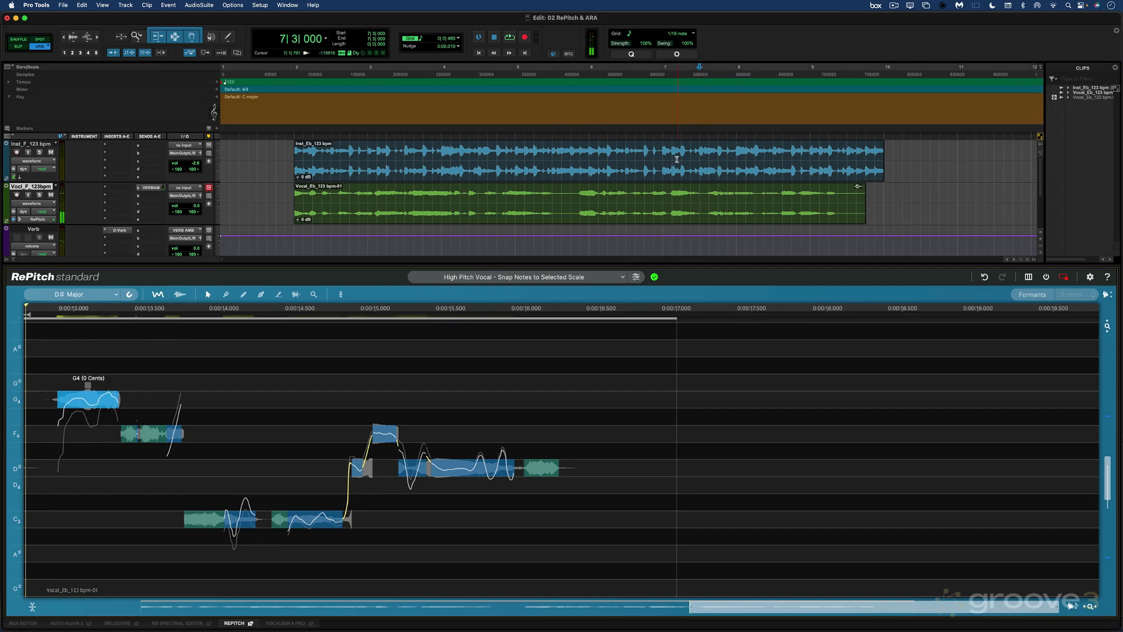
{"action": "left_click", "coordinate": [659, 151]}
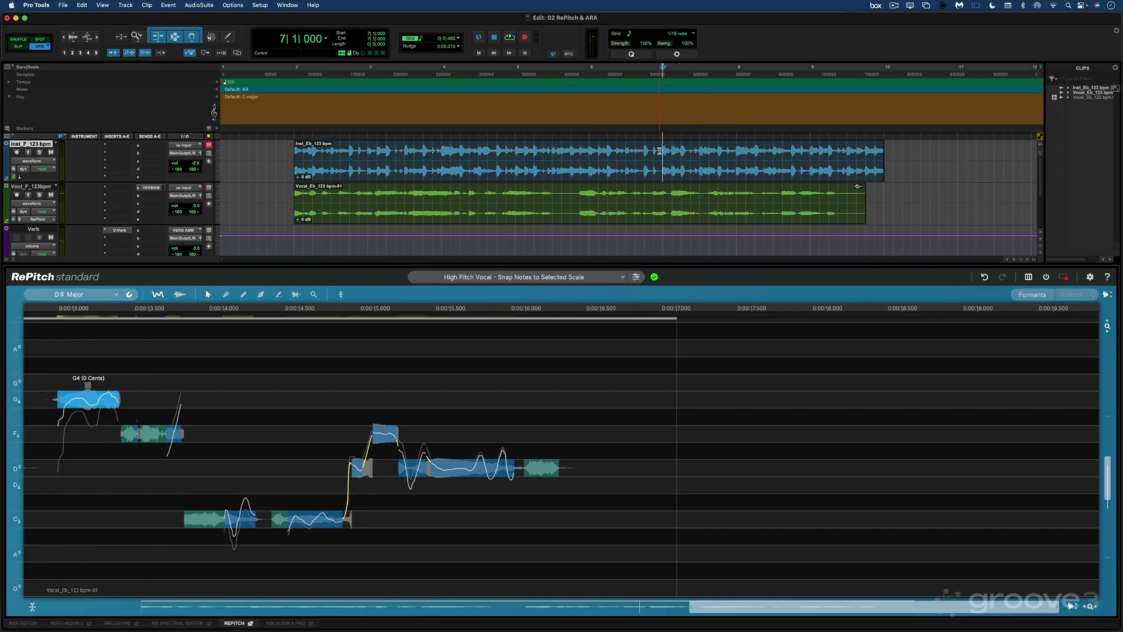
{"action": "key", "text": "space"}
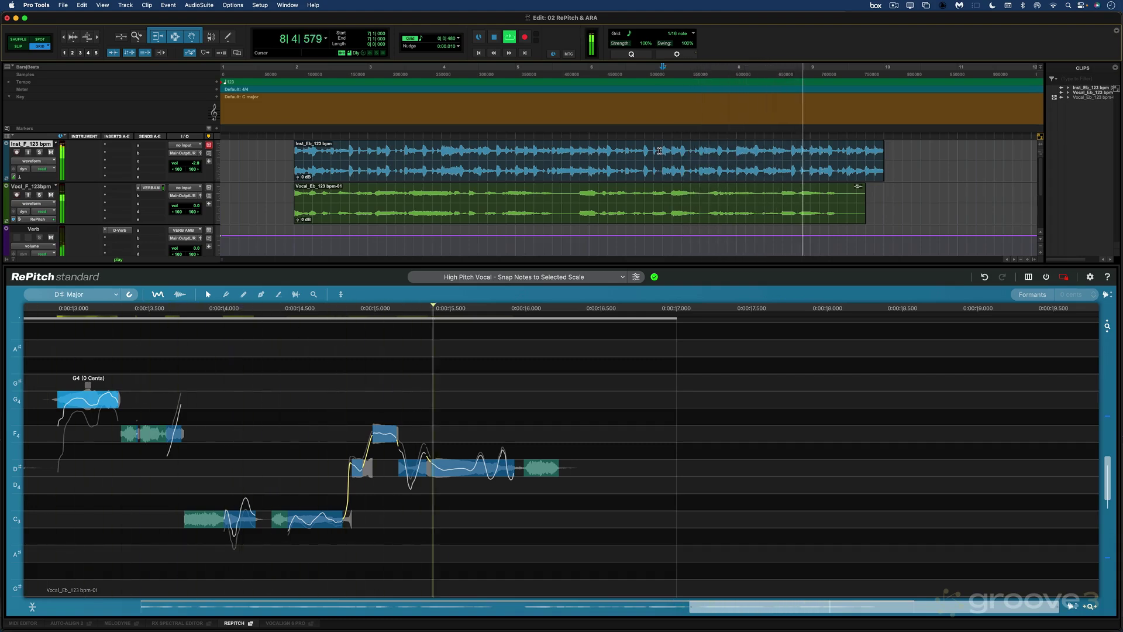
{"action": "key", "text": "space"}
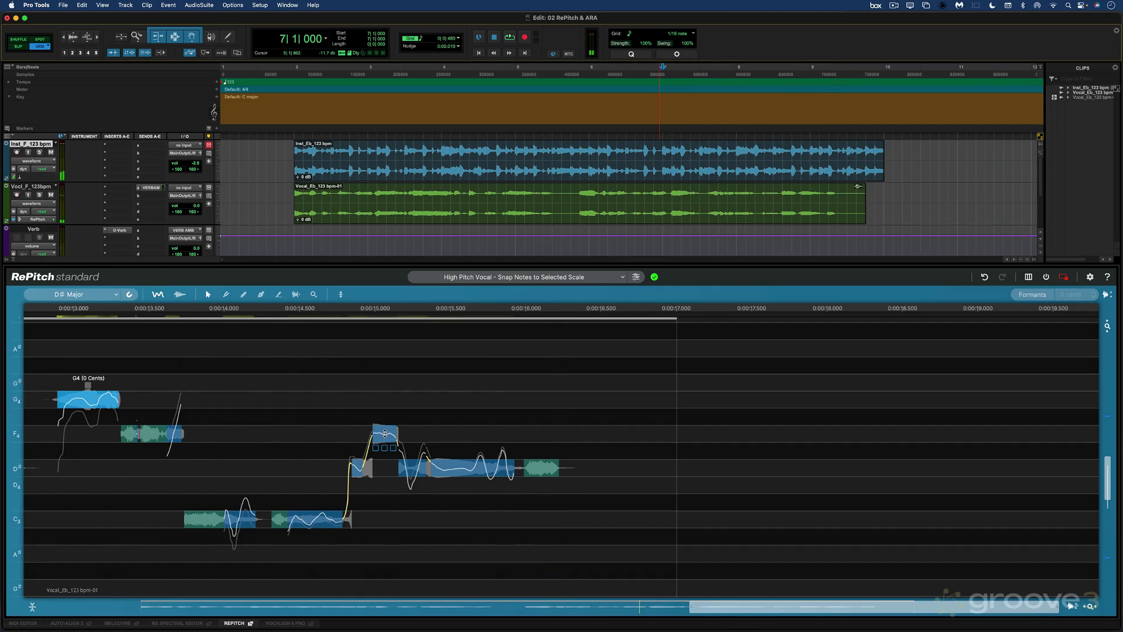
Lower the F4 note to D#4, nudge it slightly sharp, and audition the phrase.
{"action": "left_click", "coordinate": [387, 436]}
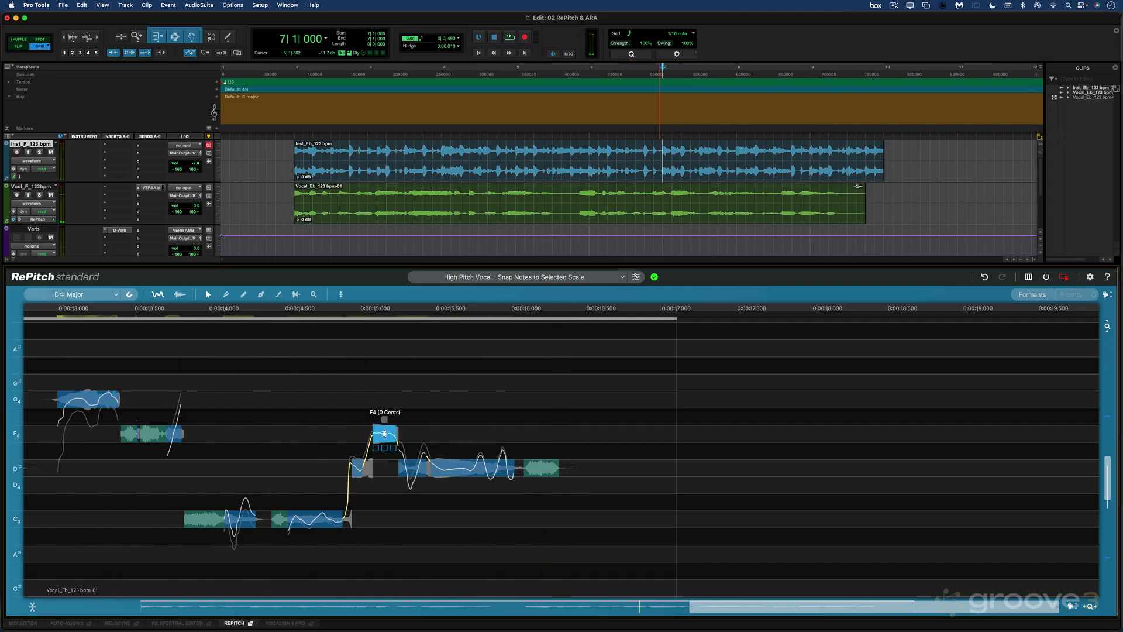
{"action": "left_click_drag", "start_coordinate": [384, 433], "coordinate": [382, 469]}
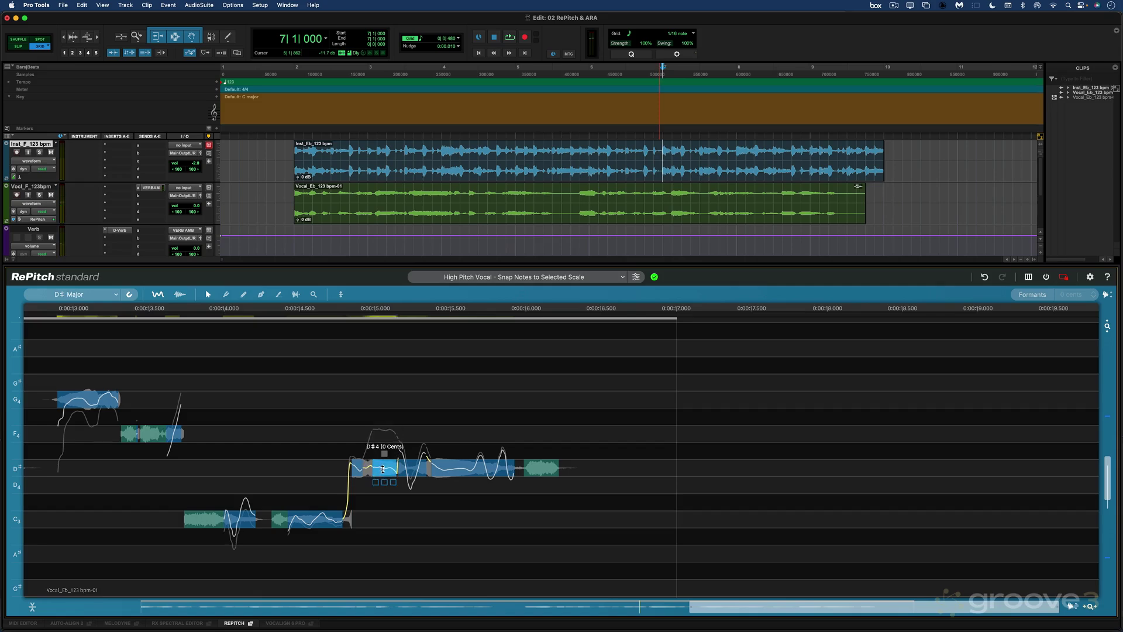
{"action": "mouse_move", "coordinate": [383, 469]}
{"action": "left_mouse_down"}
{"action": "mouse_move", "coordinate": [382, 454]}
{"action": "mouse_move", "coordinate": [384, 468]}
{"action": "left_mouse_up"}
{"action": "key", "text": "space"}
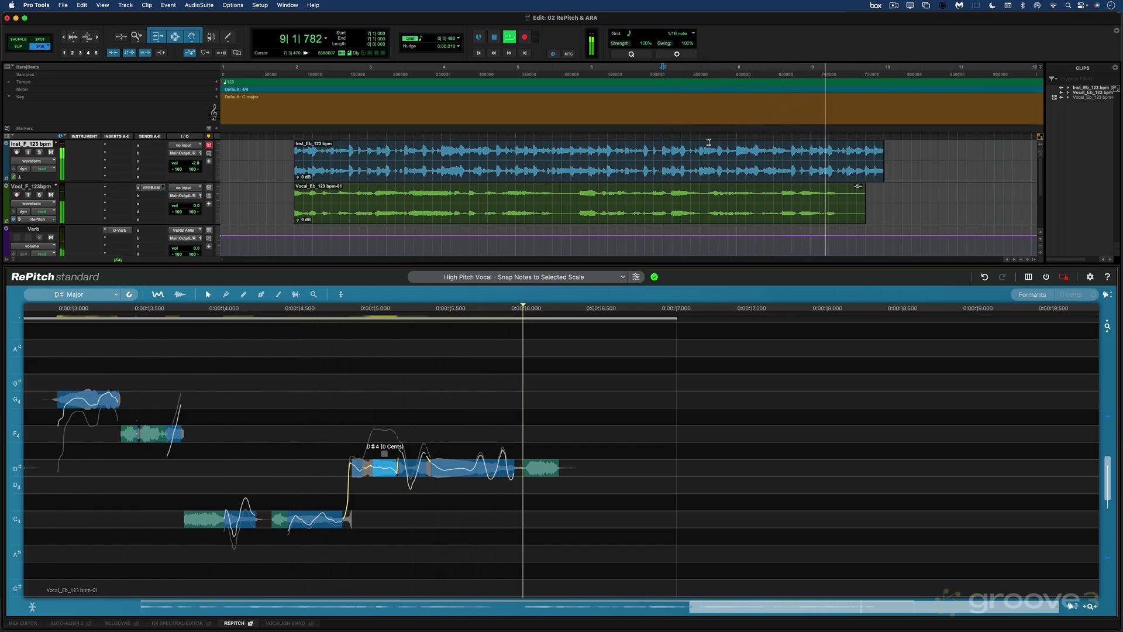
{"action": "key", "text": "space"}
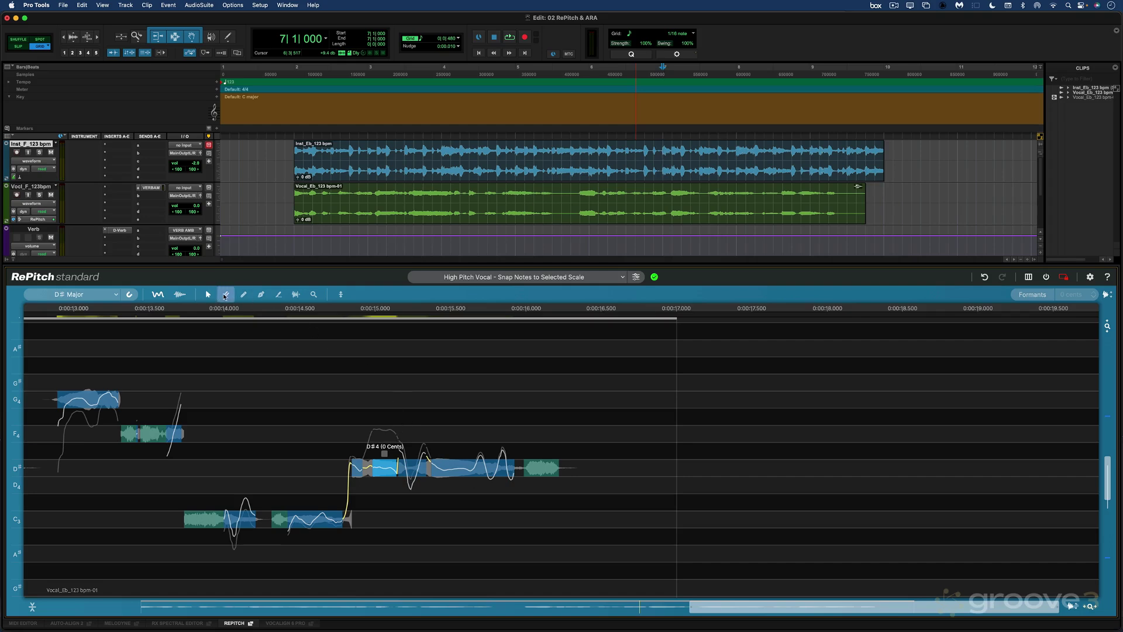
Reduce the C3 note's Center Notes correction to 79.5 %, then return to the Draw Tool.
{"action": "left_click", "coordinate": [226, 297]}
{"action": "left_click", "coordinate": [298, 520]}
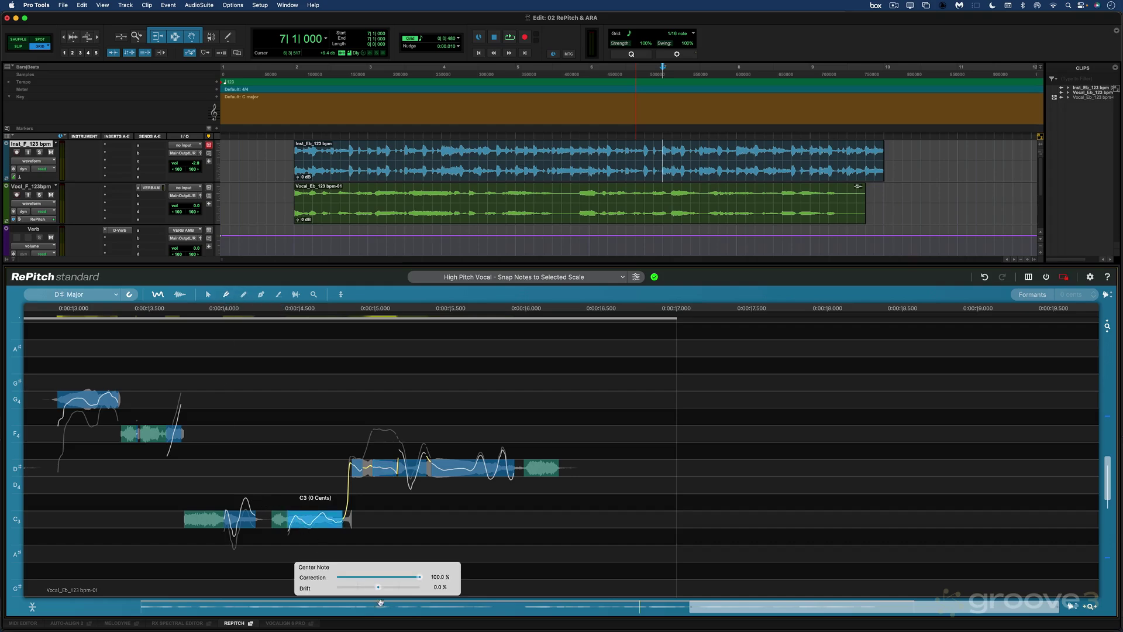
{"action": "left_click_drag", "start_coordinate": [424, 572], "coordinate": [383, 586]}
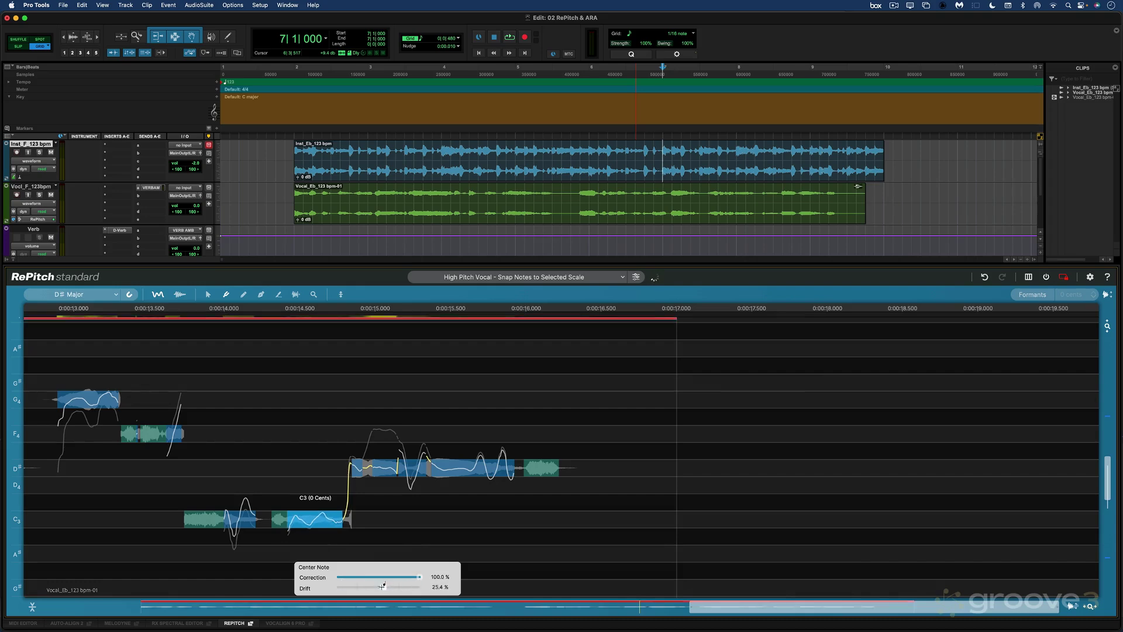
{"action": "left_click", "coordinate": [244, 295]}
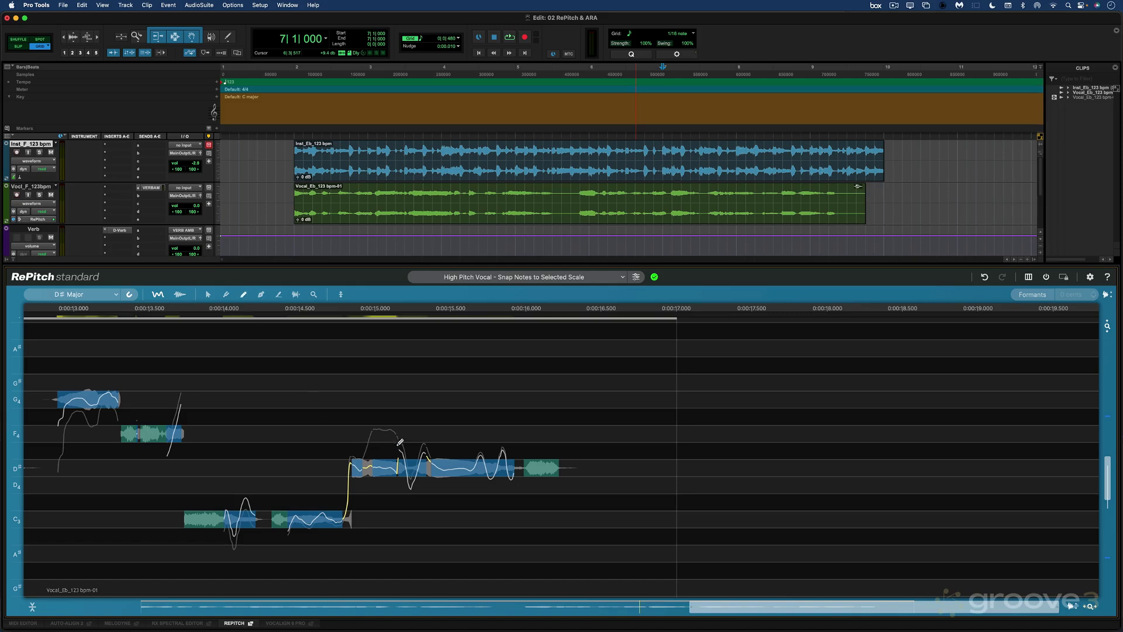
Place two anchor points on the C3 note's pitch curve with the Shaper Tool.
{"action": "left_click", "coordinate": [261, 295]}
{"action": "scroll", "coordinate": [300, 508], "scroll_direction": "up", "scroll_amount": 5}
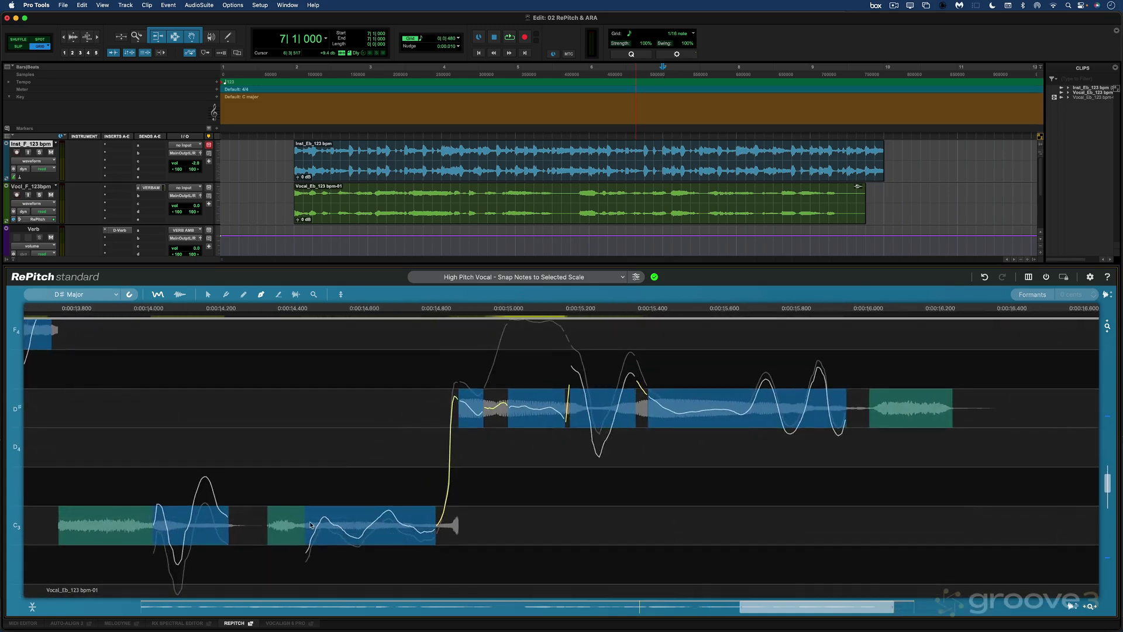
{"action": "left_click", "coordinate": [416, 531]}
{"action": "left_click", "coordinate": [364, 534]}
Bypass RePitch on the whole vocal clip and play the uncorrected vocal.
{"action": "left_click", "coordinate": [149, 6]}
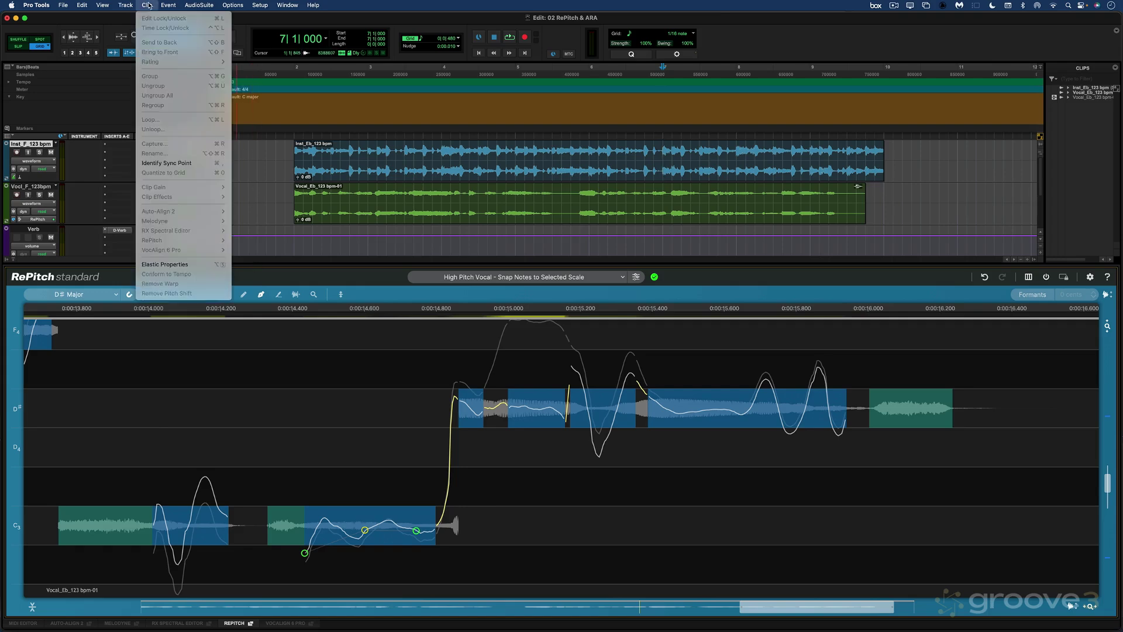
{"action": "left_click", "coordinate": [388, 215]}
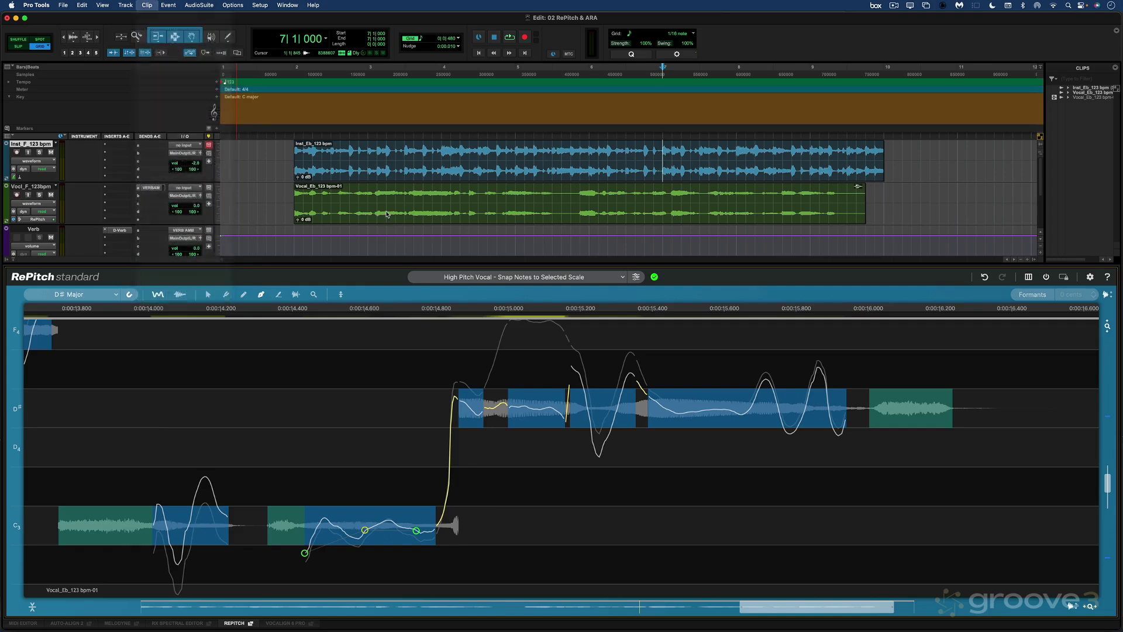
{"action": "left_click", "coordinate": [388, 215]}
{"action": "left_click", "coordinate": [146, 5]}
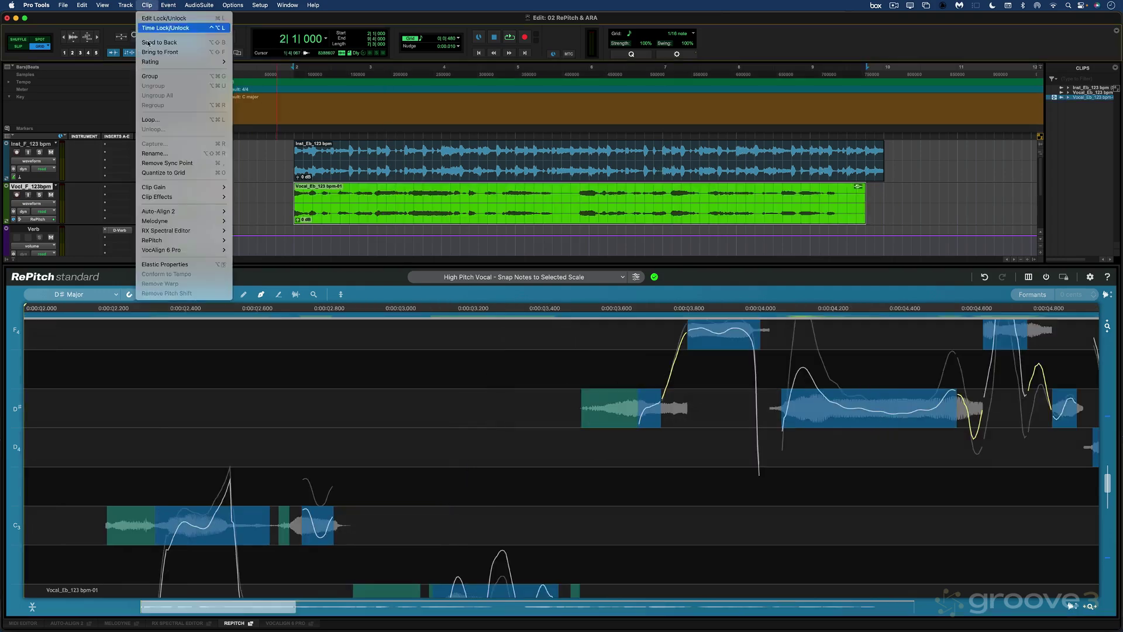
{"action": "mouse_move", "coordinate": [155, 240]}
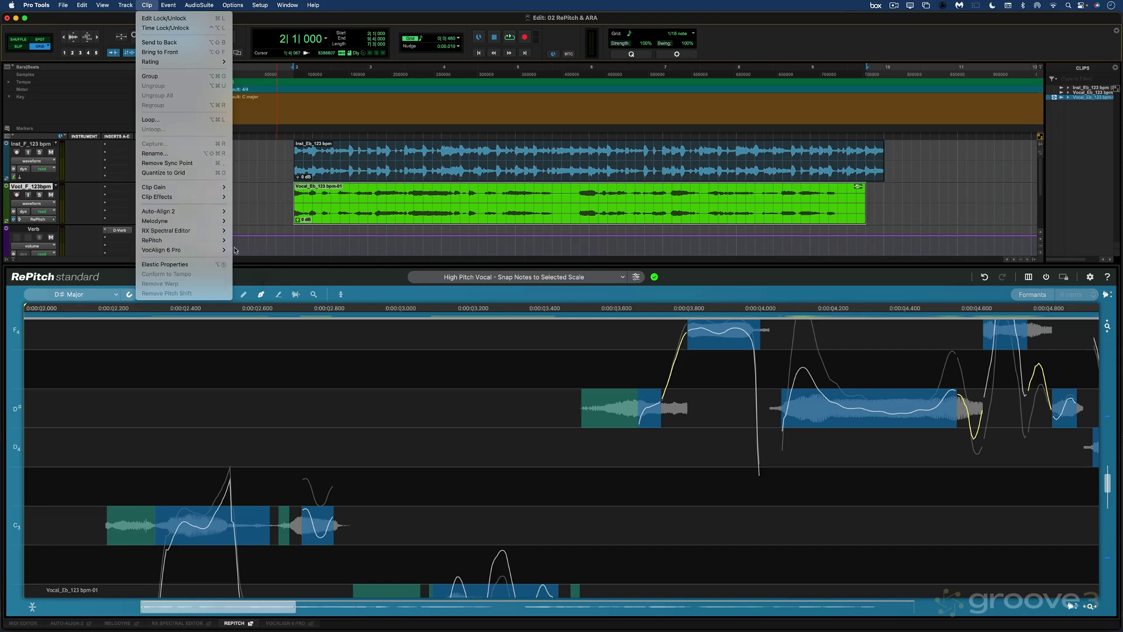
{"action": "left_click", "coordinate": [246, 250]}
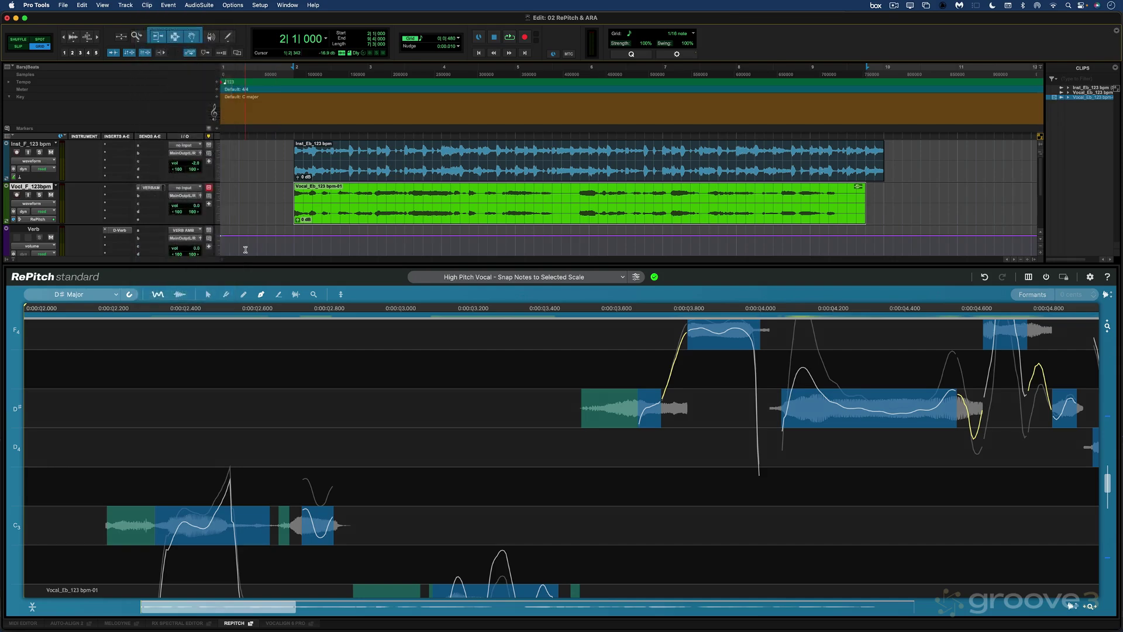
{"action": "left_click", "coordinate": [578, 188]}
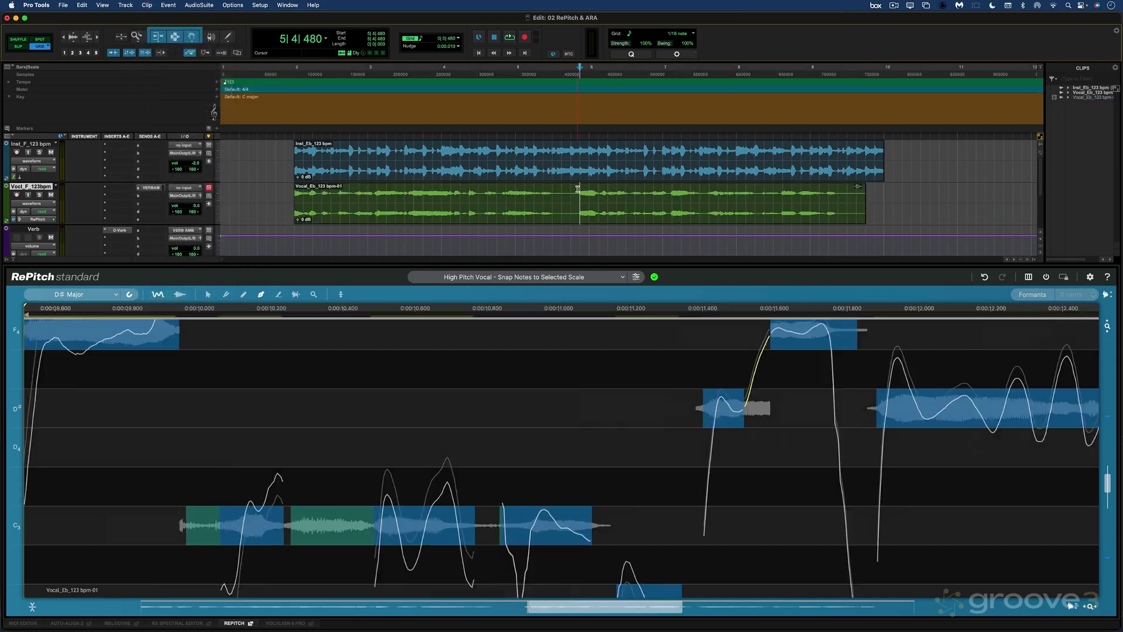
{"action": "key", "text": "space"}
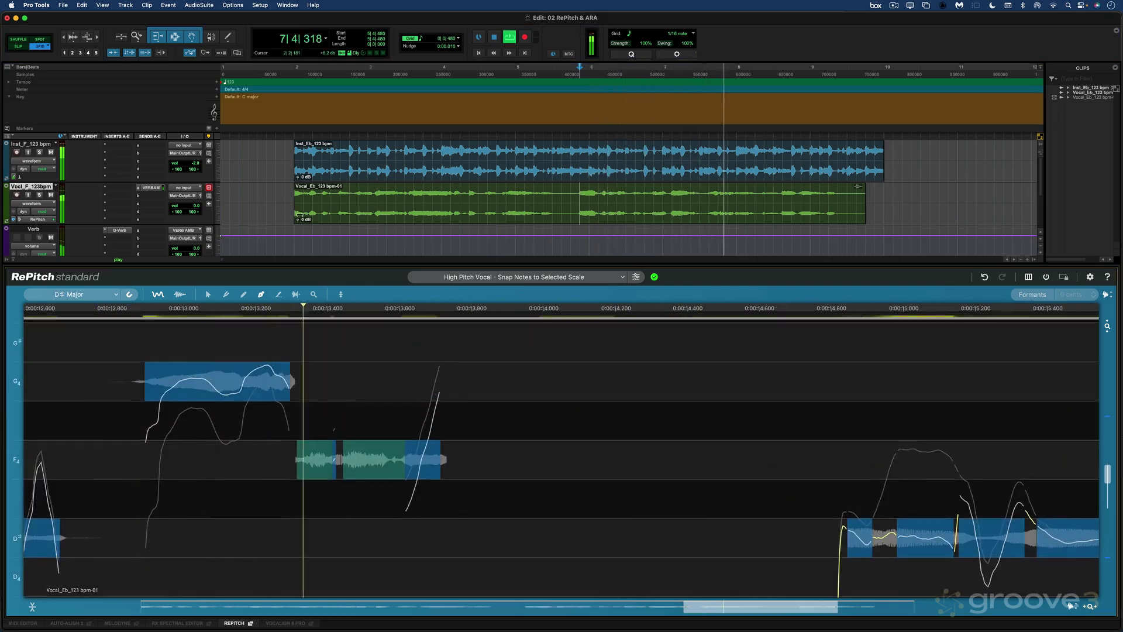
{"action": "left_click", "coordinate": [425, 210]}
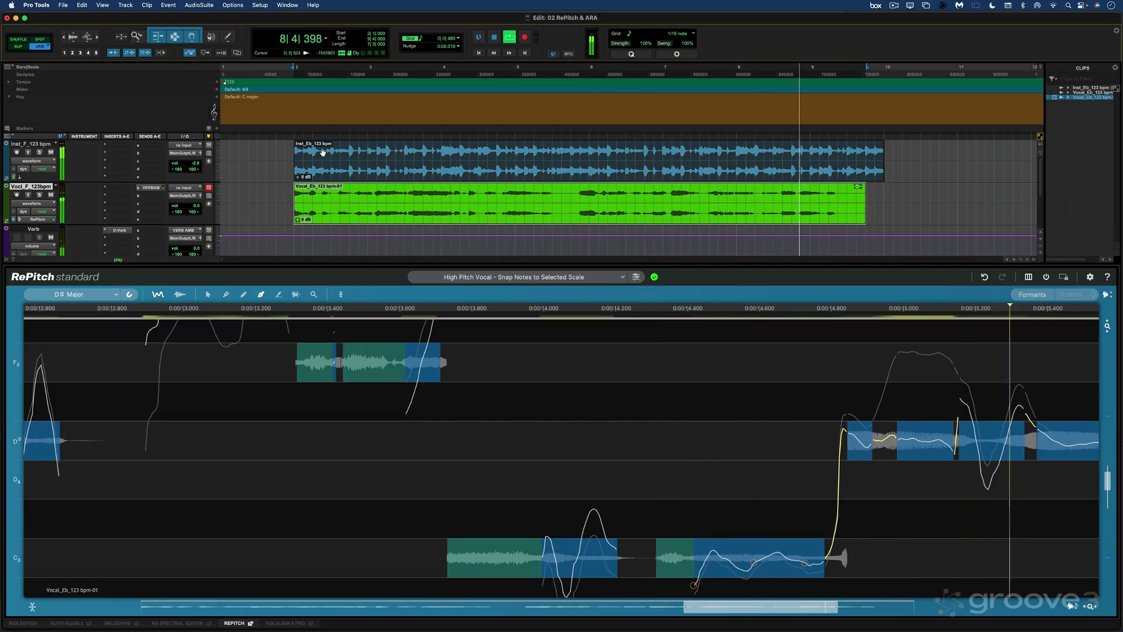
{"action": "key", "text": "space"}
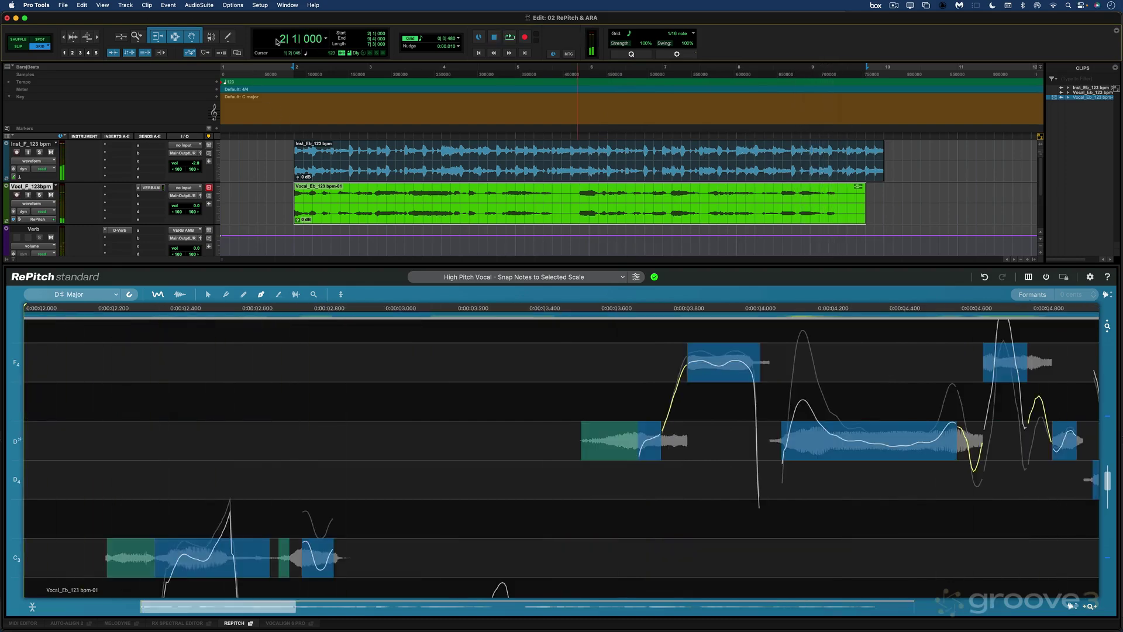
Unbypass RePitch on the vocal clip and play the pitch-corrected vocal.
{"action": "left_click", "coordinate": [146, 5]}
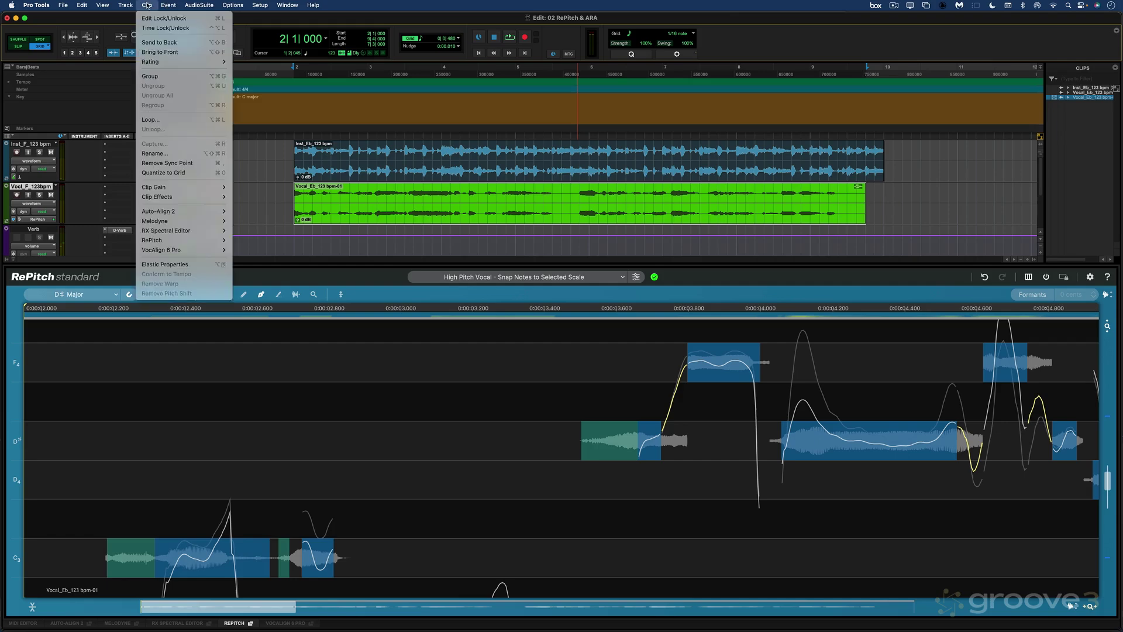
{"action": "mouse_move", "coordinate": [185, 241]}
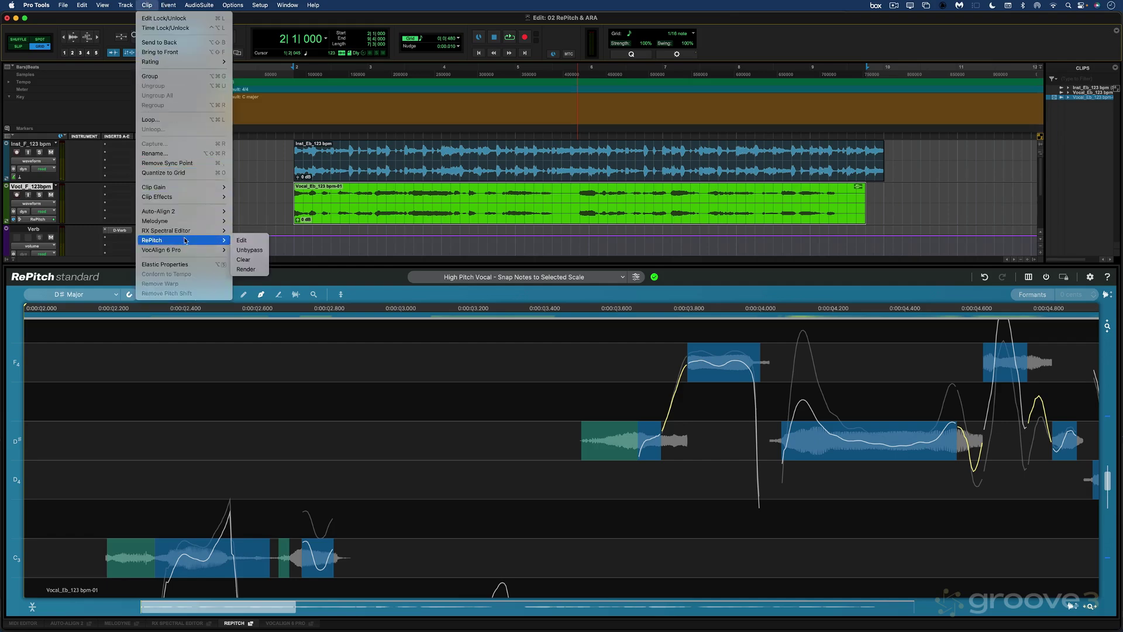
{"action": "left_click", "coordinate": [250, 250]}
{"action": "left_click", "coordinate": [699, 188]}
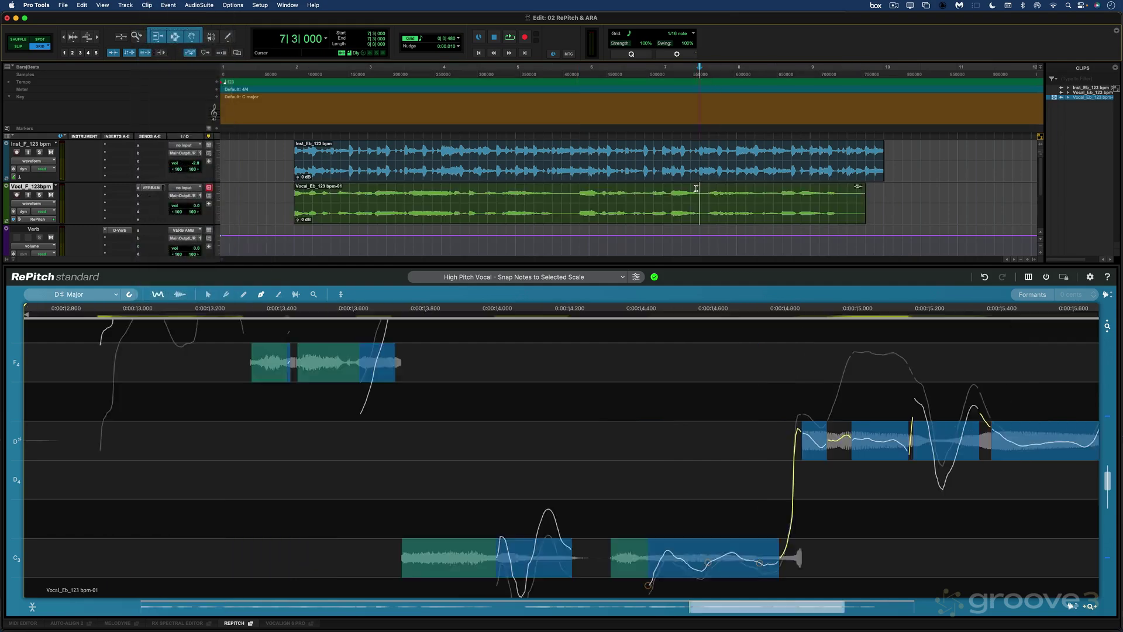
{"action": "key", "text": "space"}
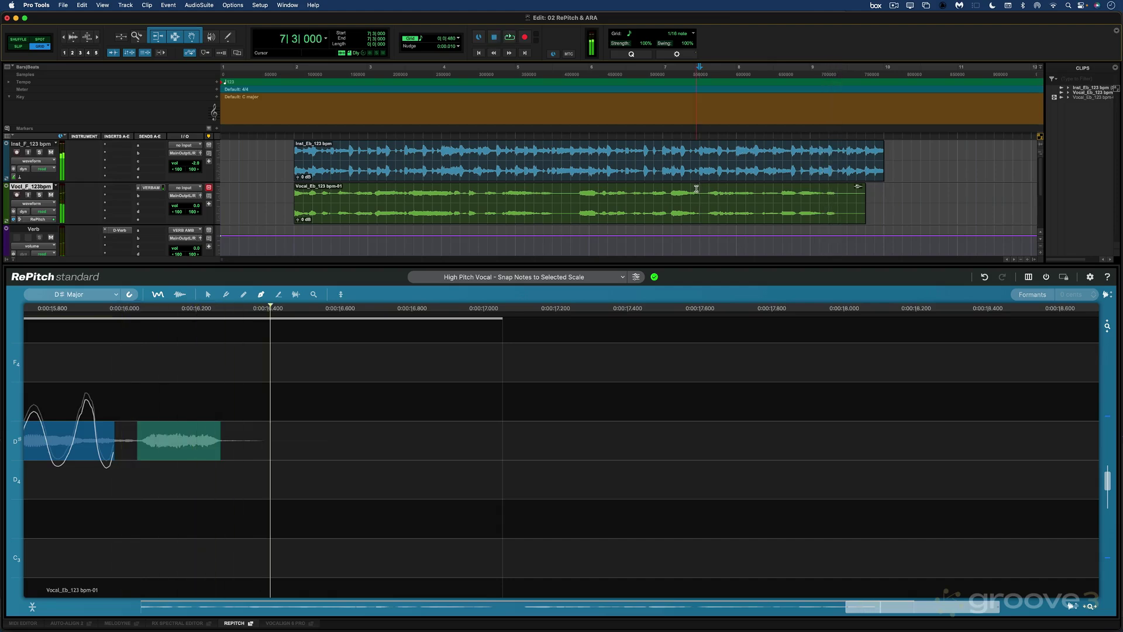
{"action": "key", "text": "space"}
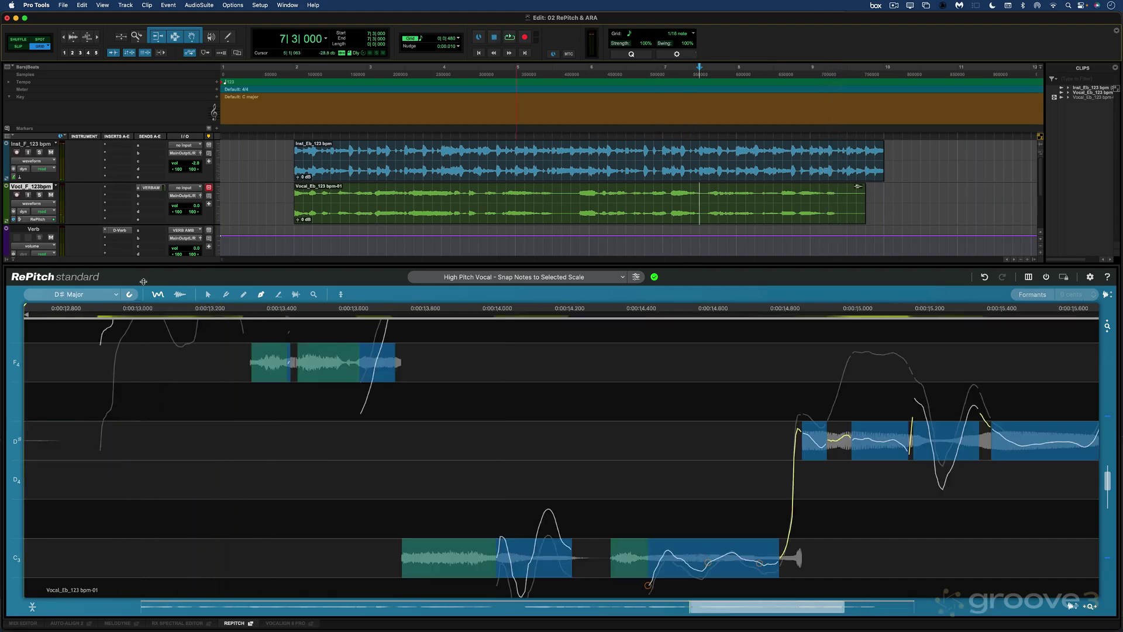
Bypass RePitch on the vocal clip again and bring up the track's Elastic Audio plugin choices.
{"action": "left_click", "coordinate": [147, 5]}
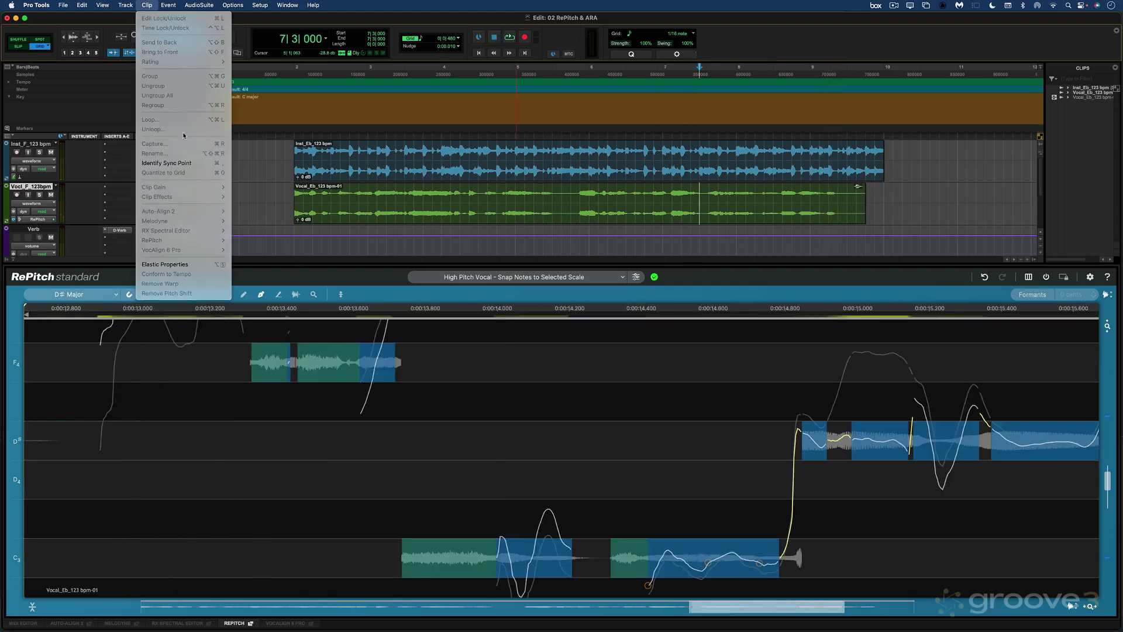
{"action": "left_click", "coordinate": [186, 163]}
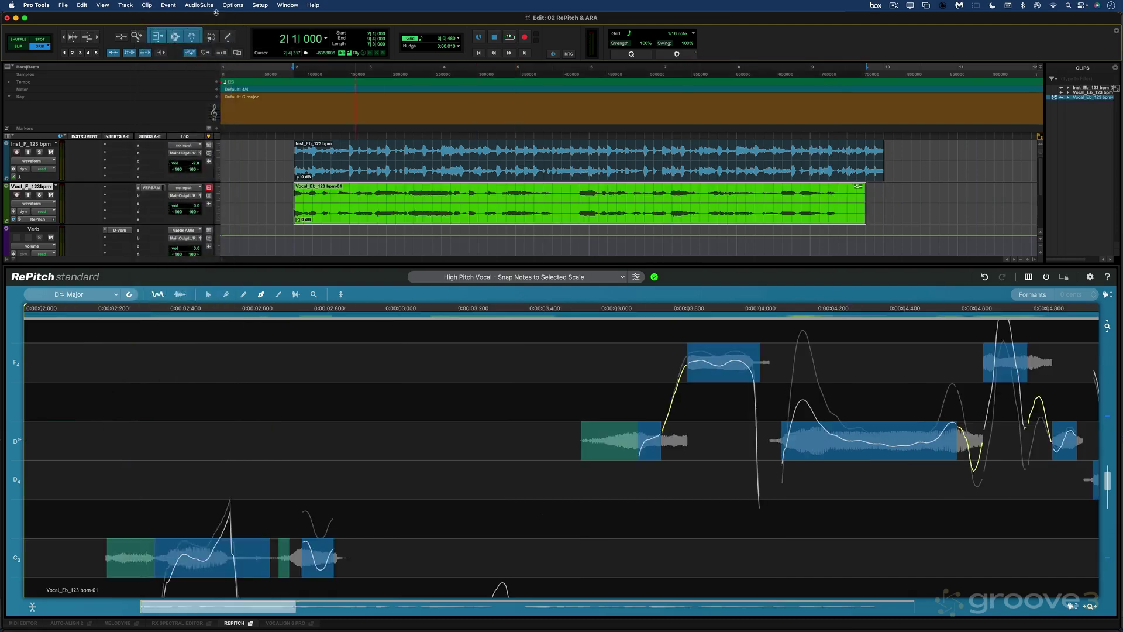
{"action": "left_click", "coordinate": [147, 5]}
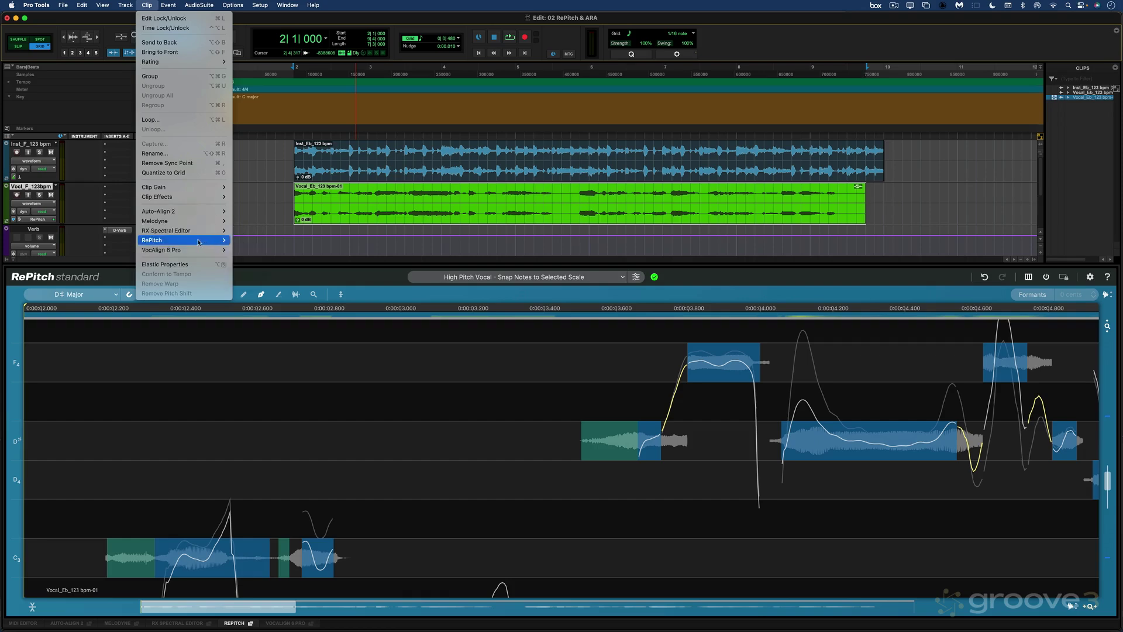
{"action": "mouse_move", "coordinate": [198, 241]}
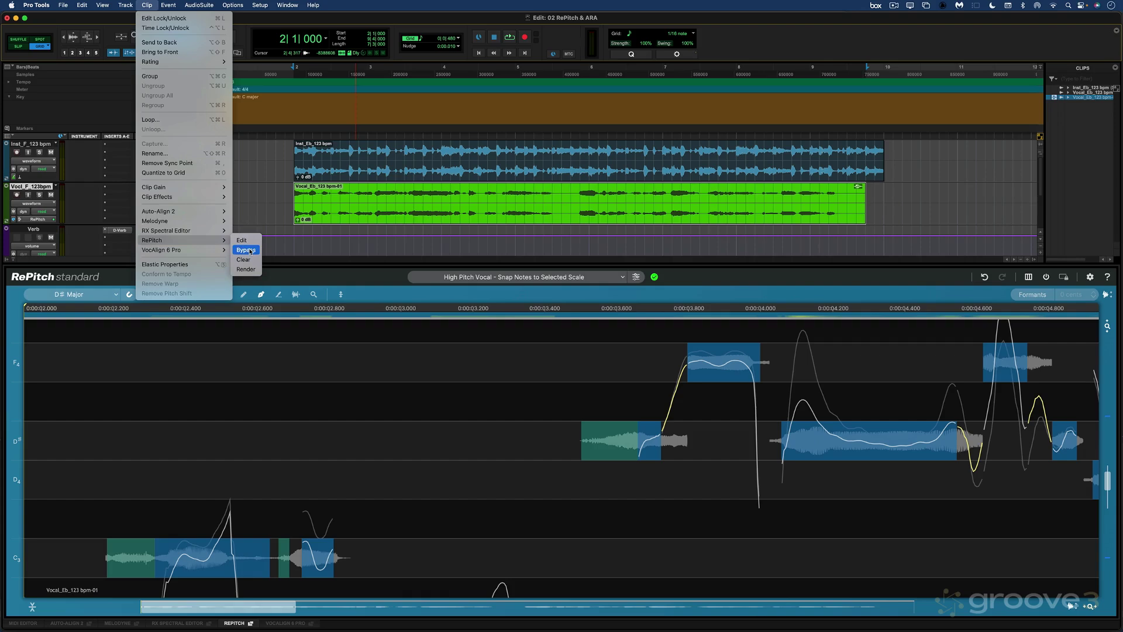
{"action": "left_click", "coordinate": [247, 252]}
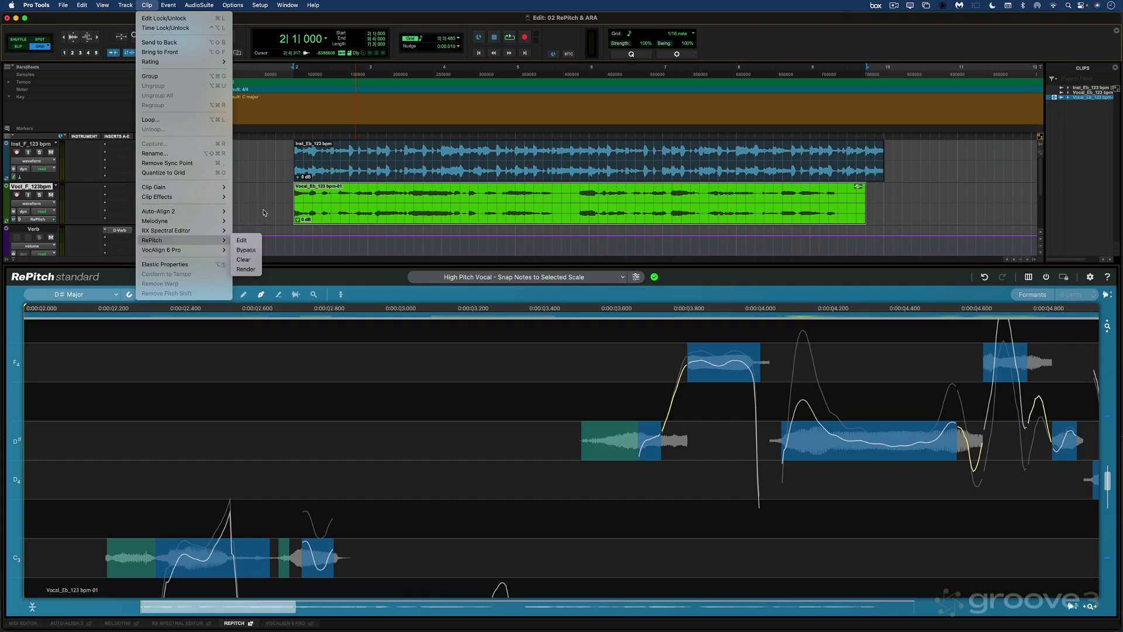
{"action": "left_click", "coordinate": [21, 220]}
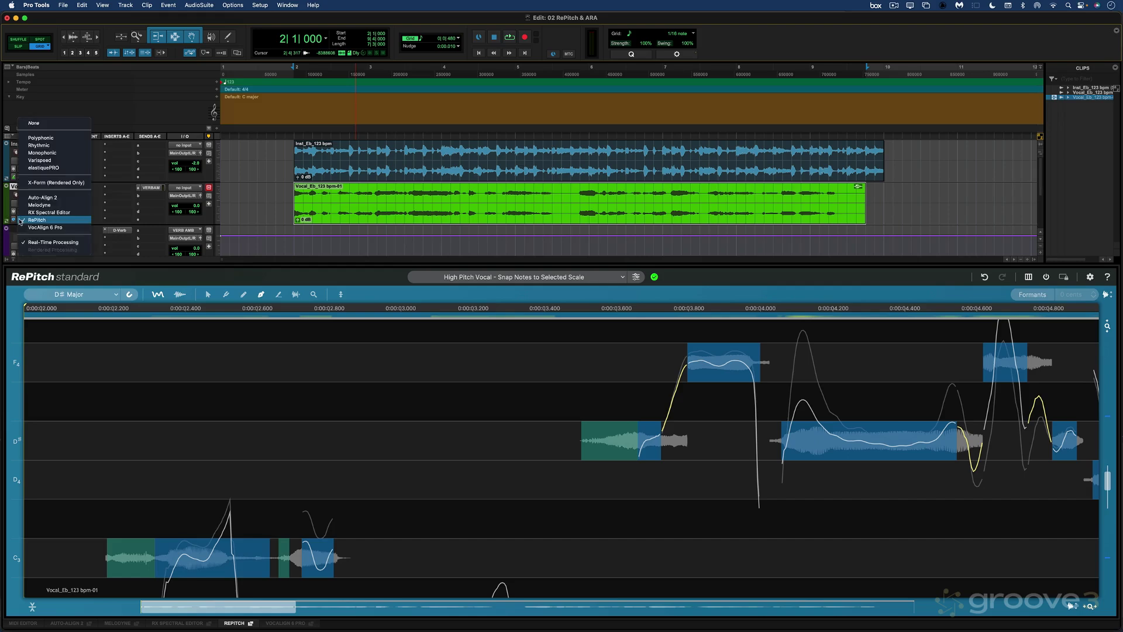
Set the vocal track's Elastic Audio to None and commit the RePitch edits into the clip.
{"action": "left_click", "coordinate": [36, 124]}
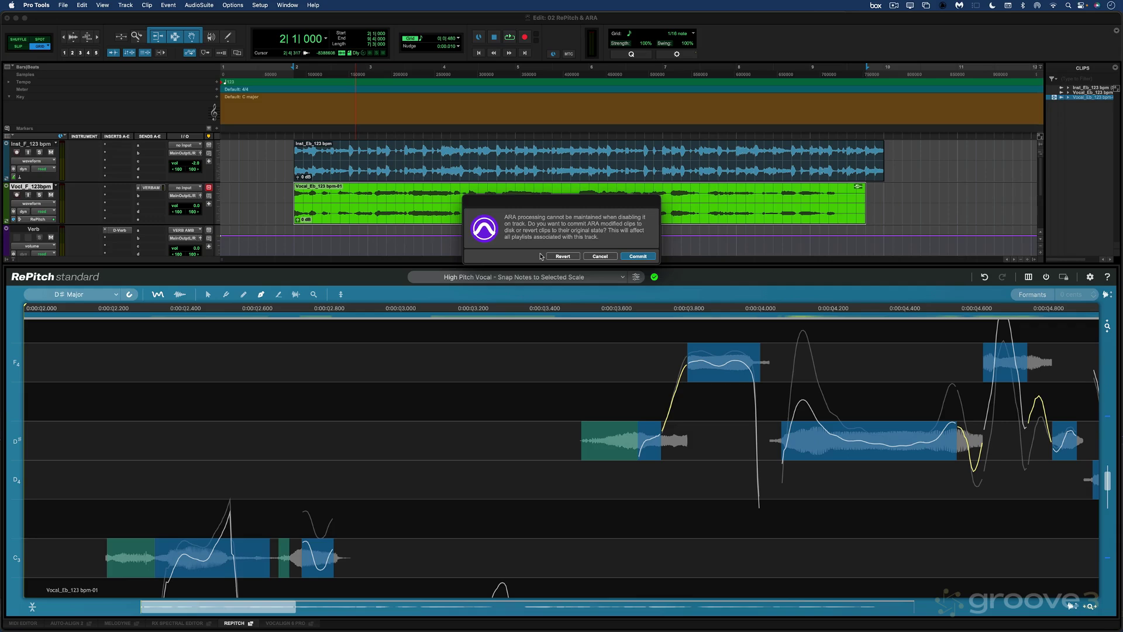
{"action": "left_click", "coordinate": [637, 257]}
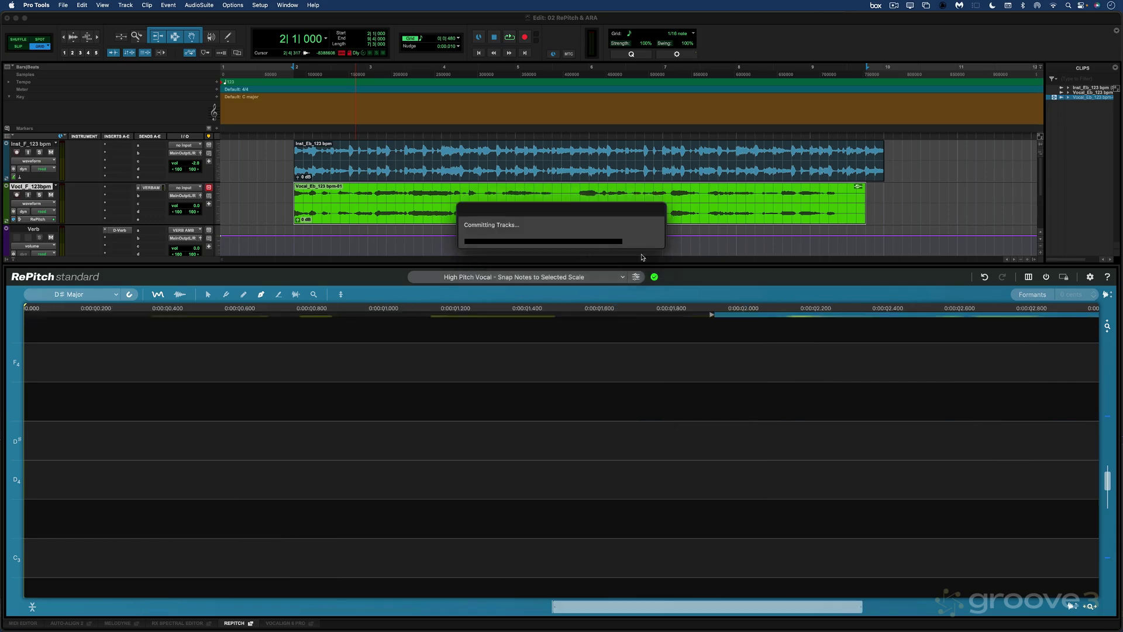